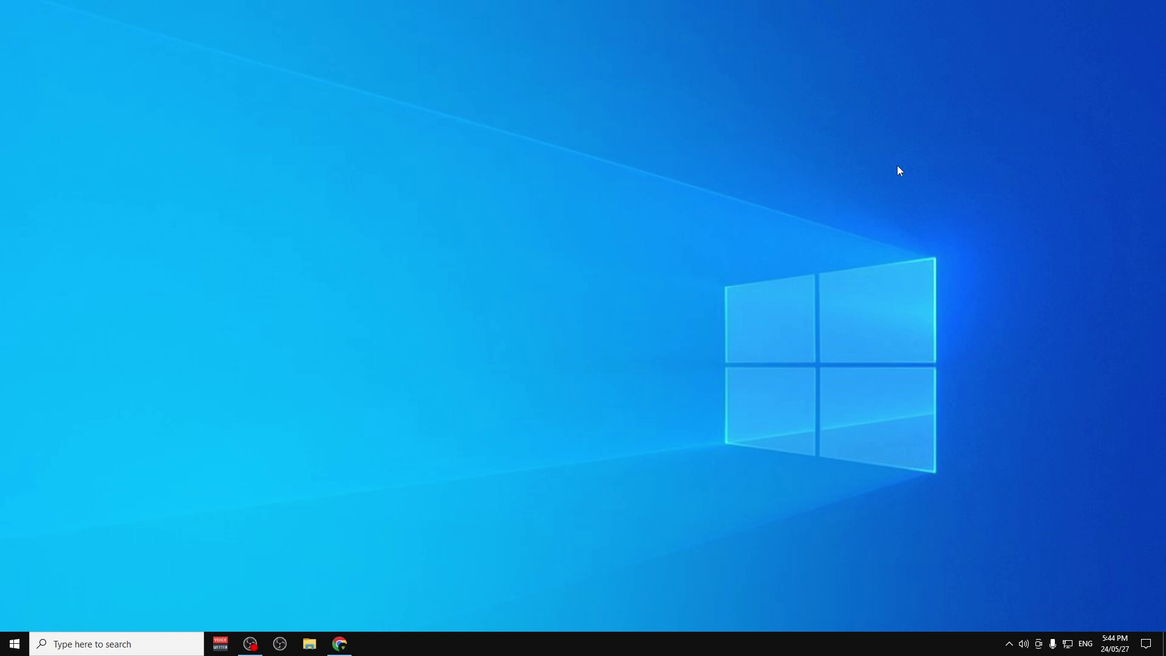
Check the Google Drive preview of msvcp140 (64-Bit).zip lists msvcp140.dll, then minimize Chrome.
click(339, 644)
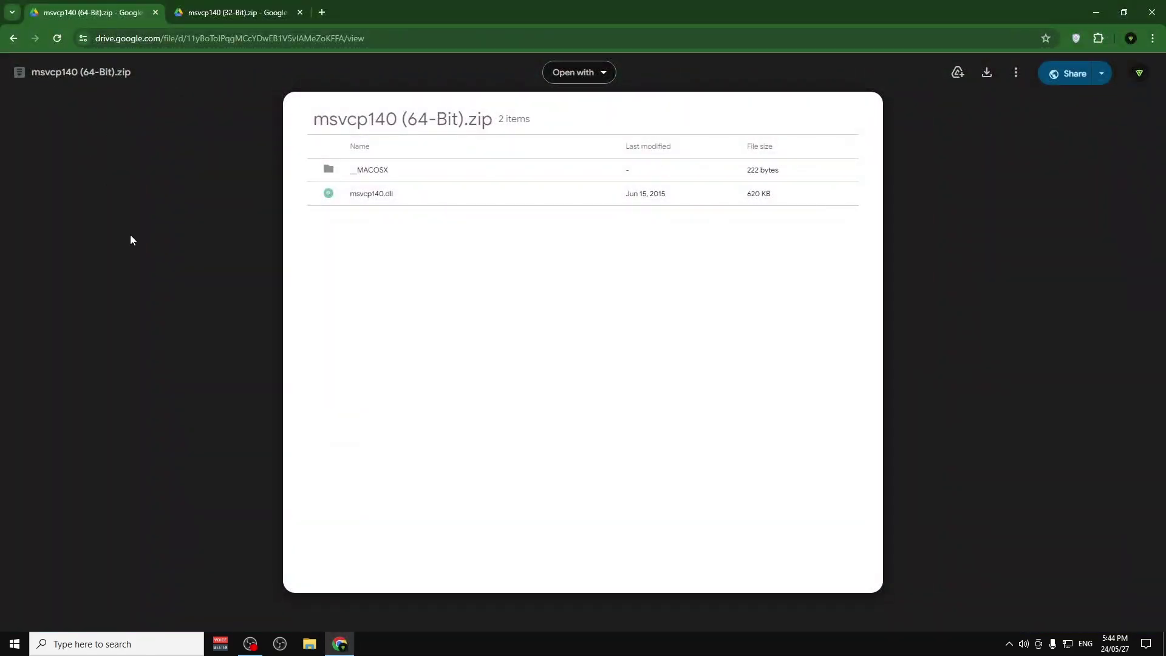
click(342, 648)
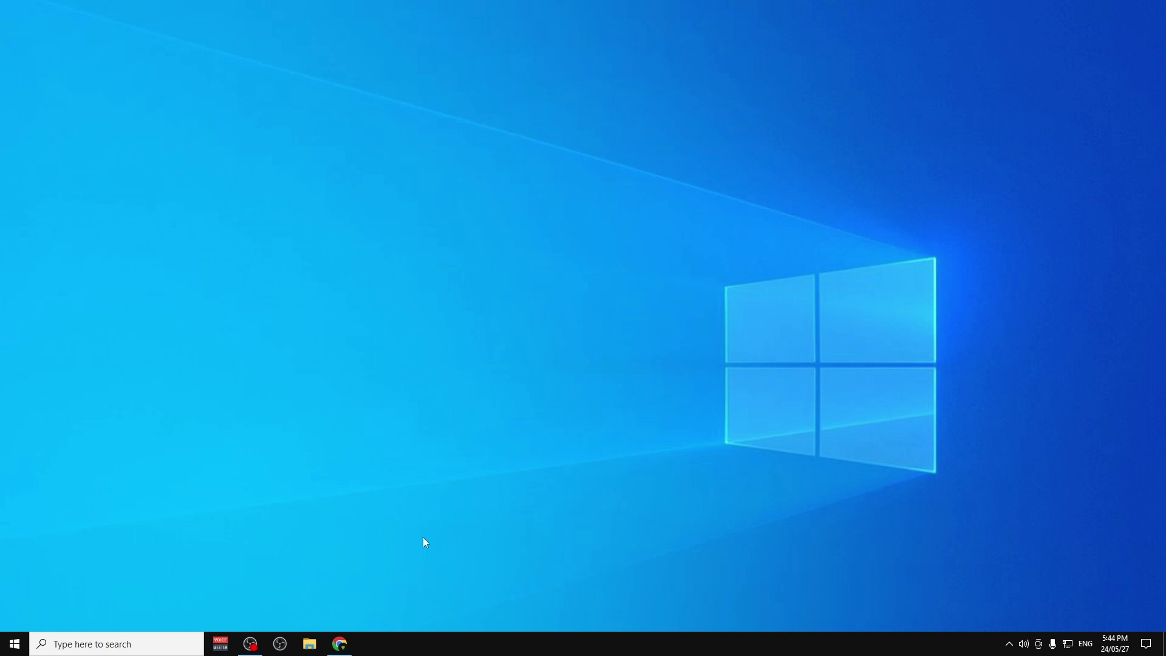
click(340, 642)
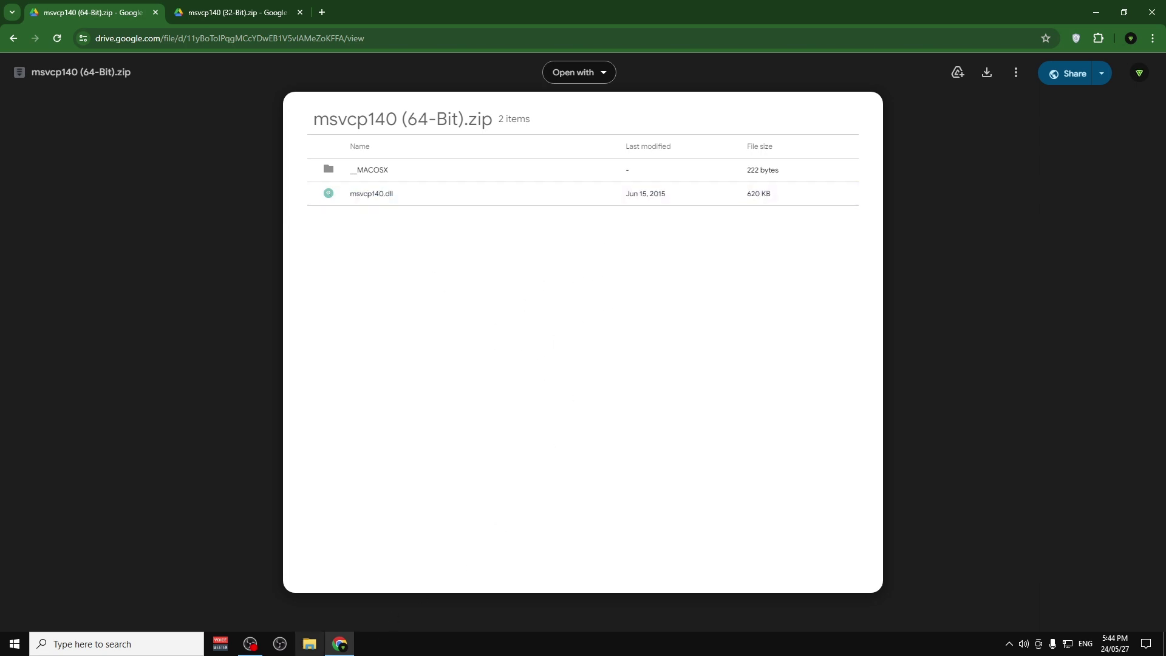
click(344, 645)
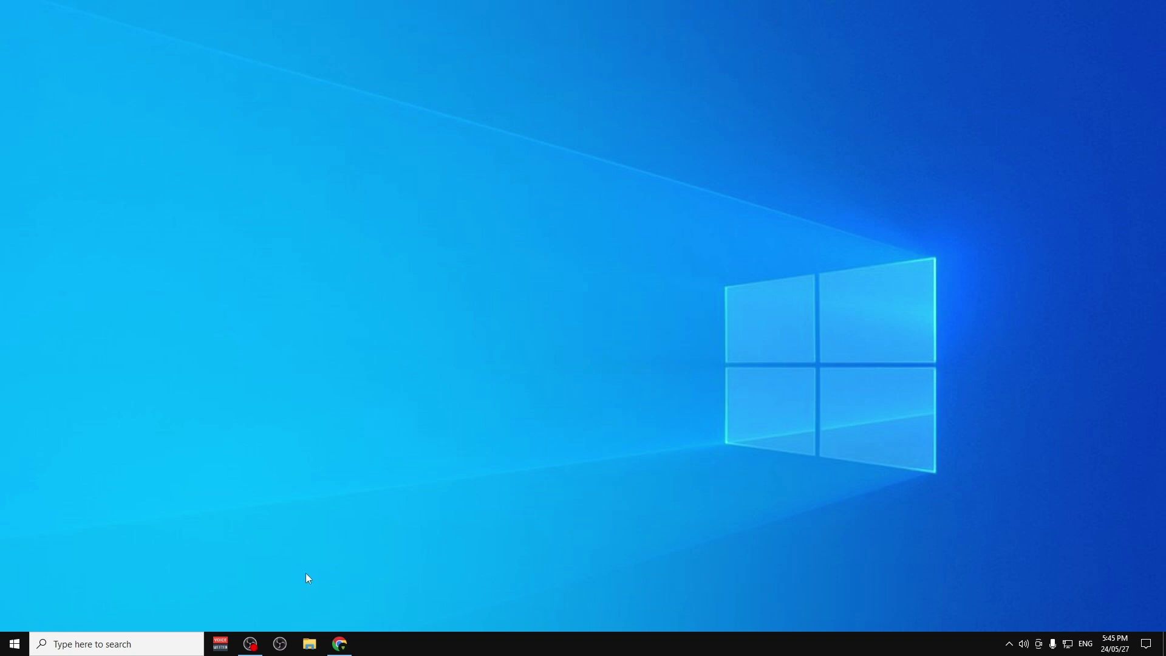
Search for 'This PC', open it in File Explorer, and make the window taller.
click(15, 645)
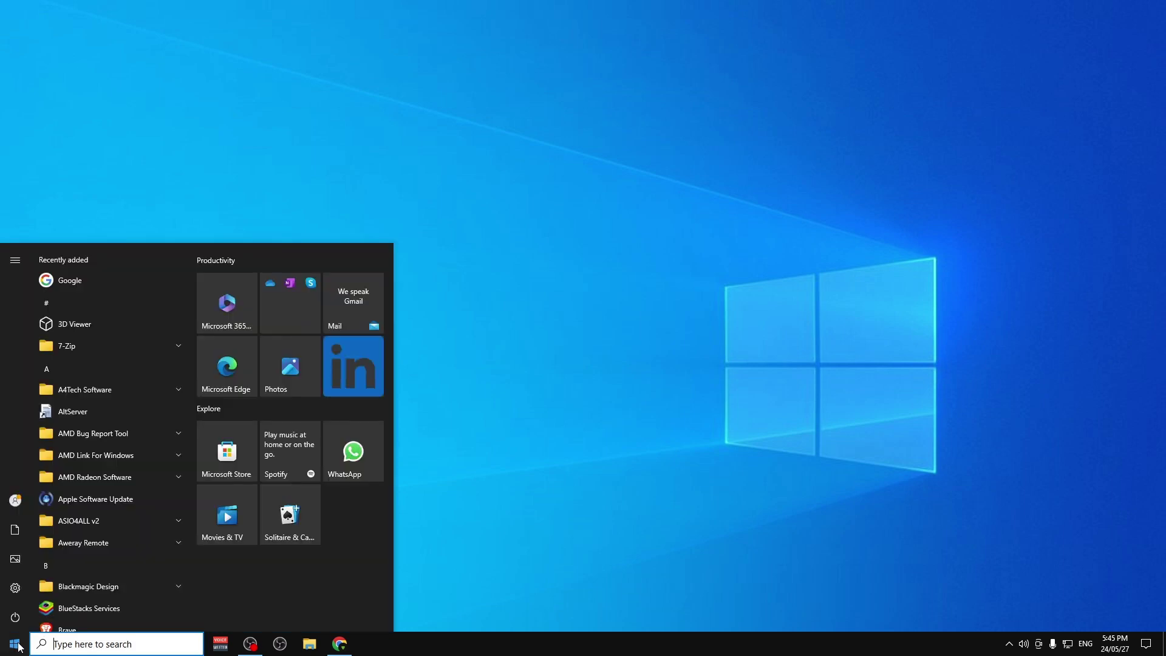
text(This PC)
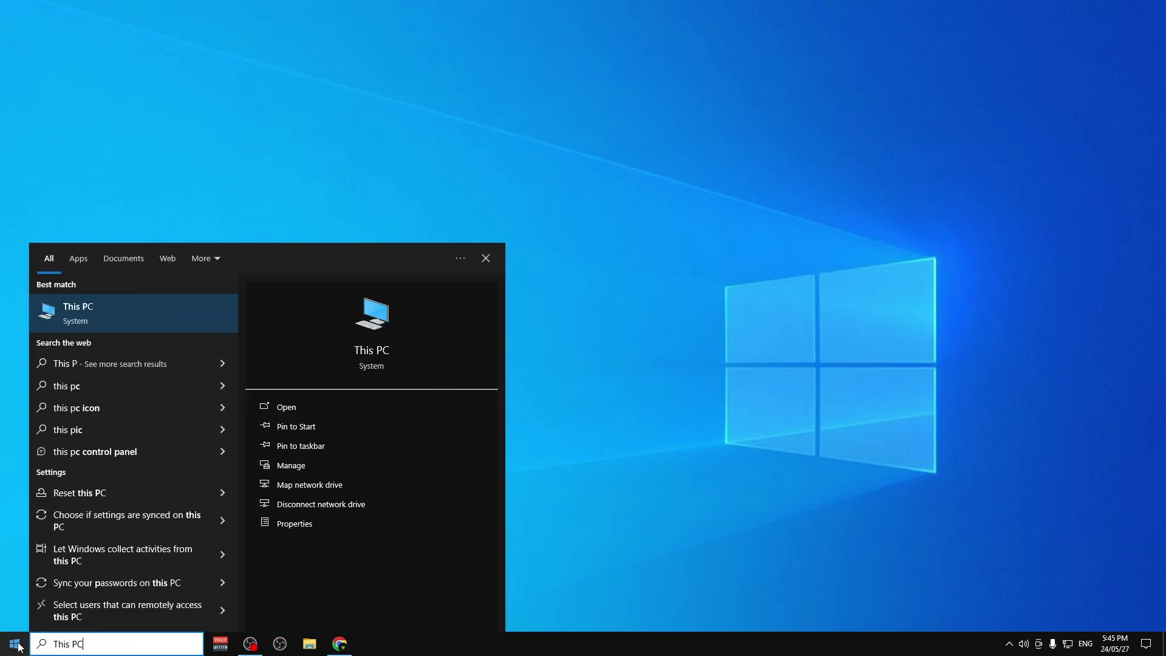
click(96, 307)
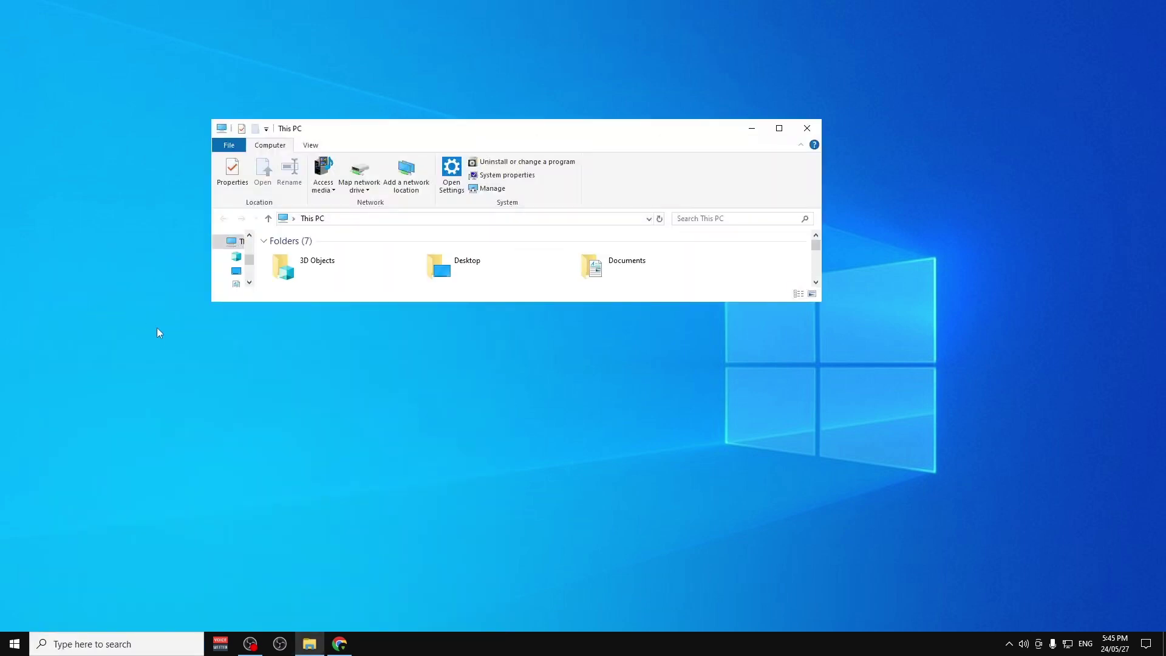
drag(667, 301, 668, 337)
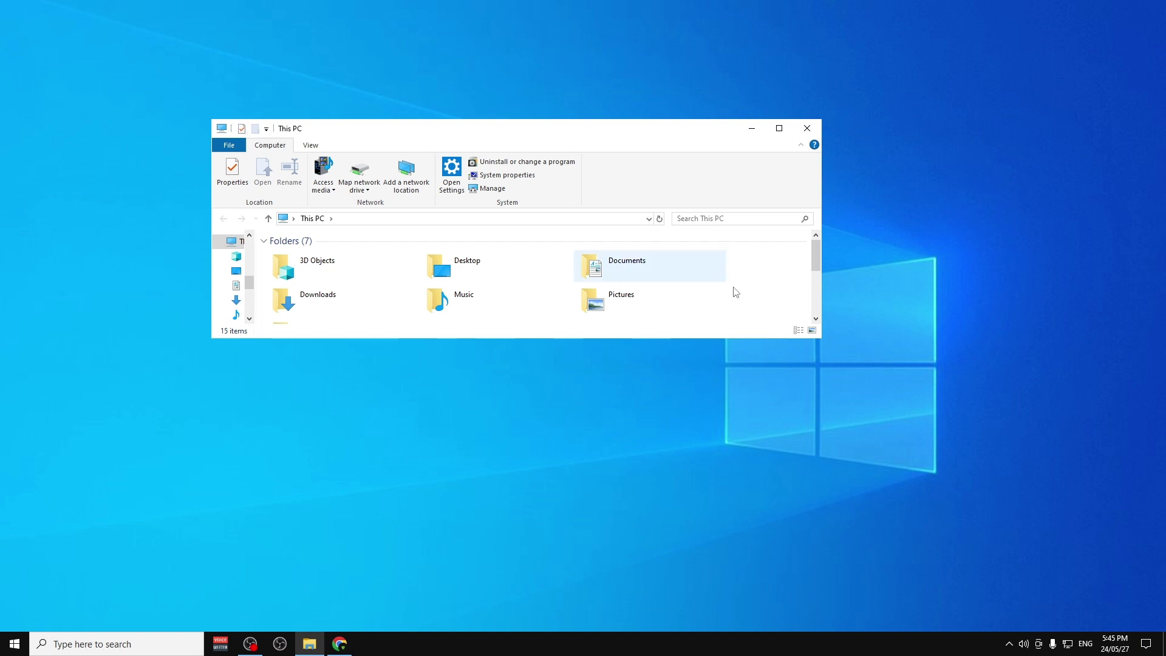
Confirm in This PC's Properties that the system type is 64-bit, then close System.
right_click(750, 295)
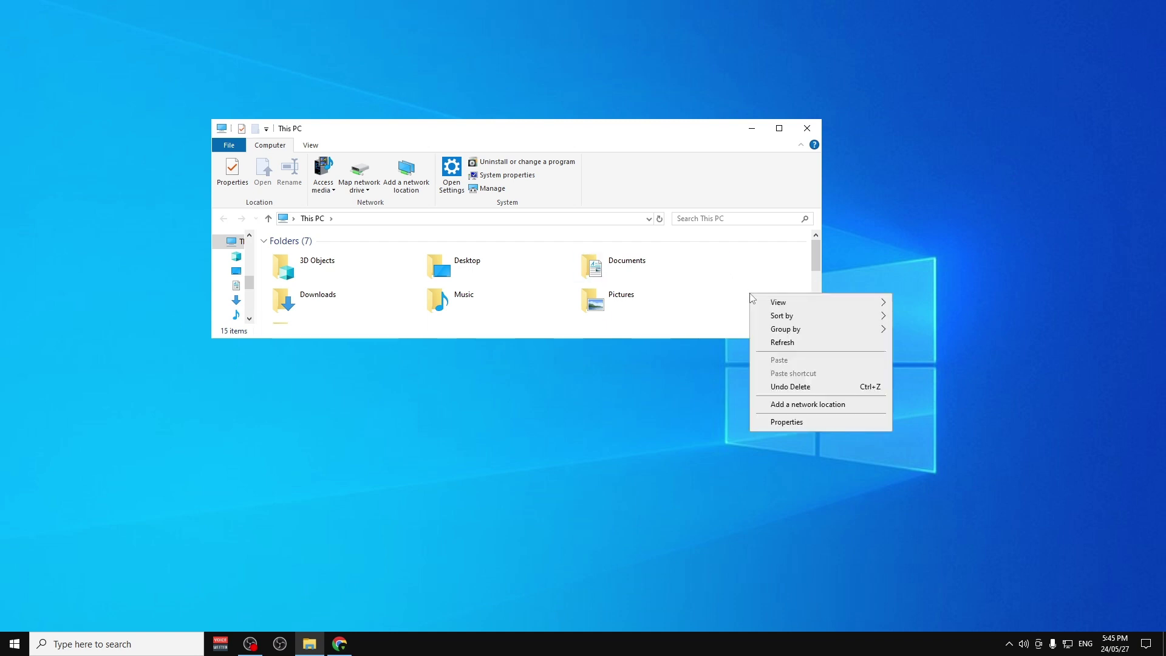
click(801, 421)
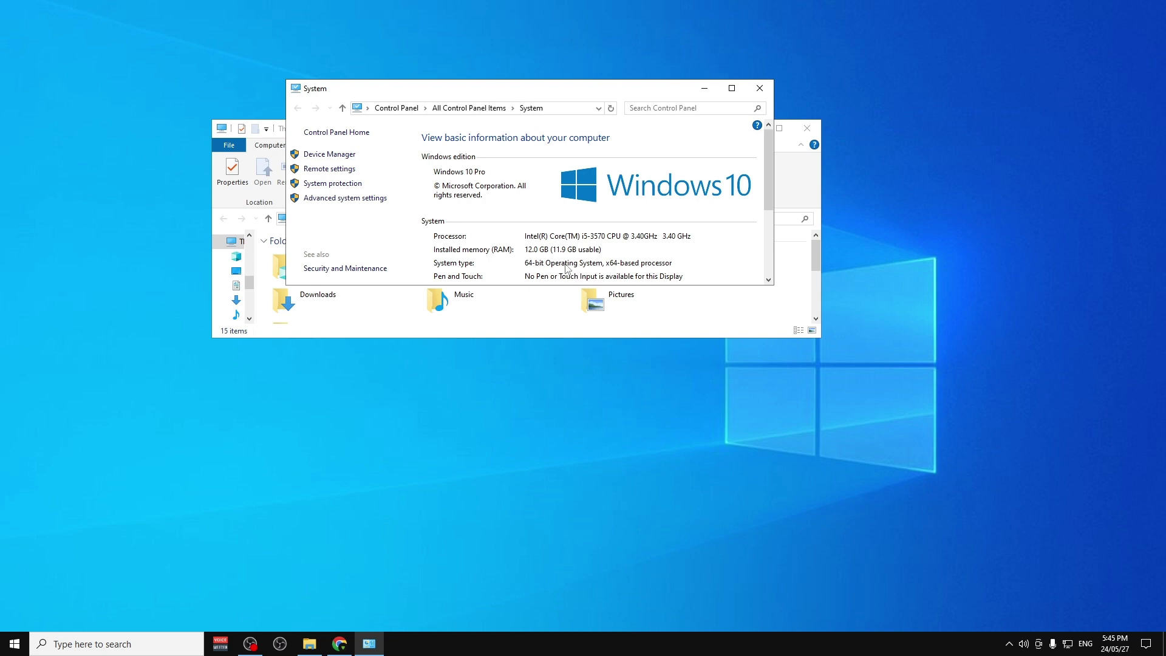
click(760, 89)
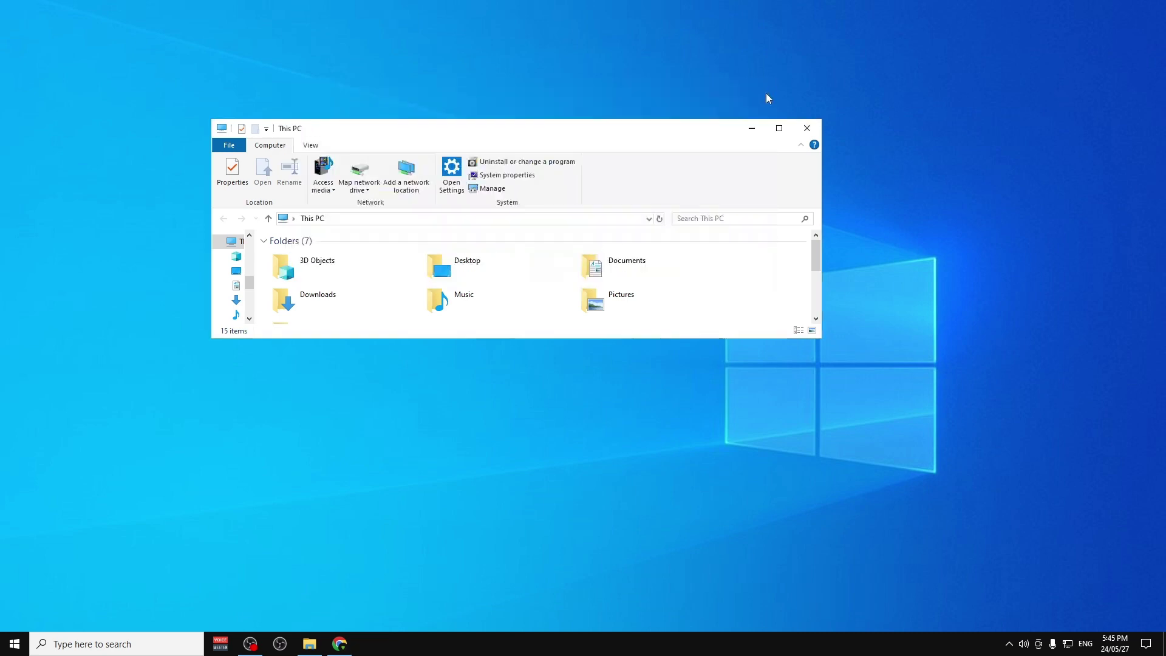
Close This PC and view the msvcp140 (32-Bit).zip preview showing its 429 KB msvcp140.dll.
click(806, 128)
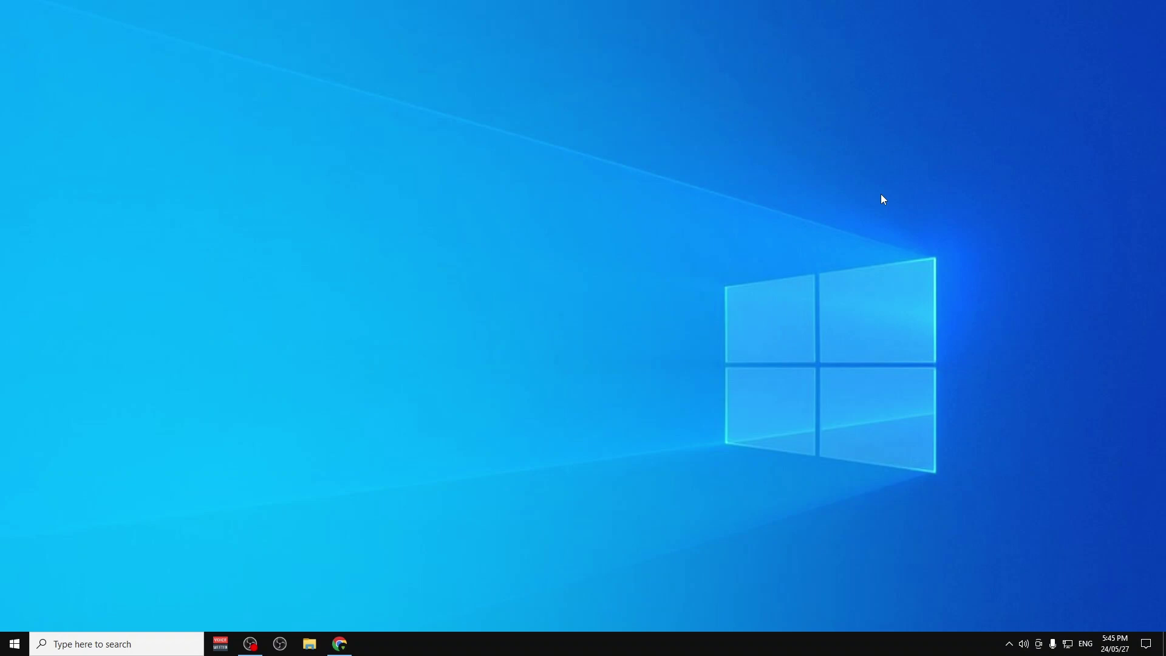
click(339, 643)
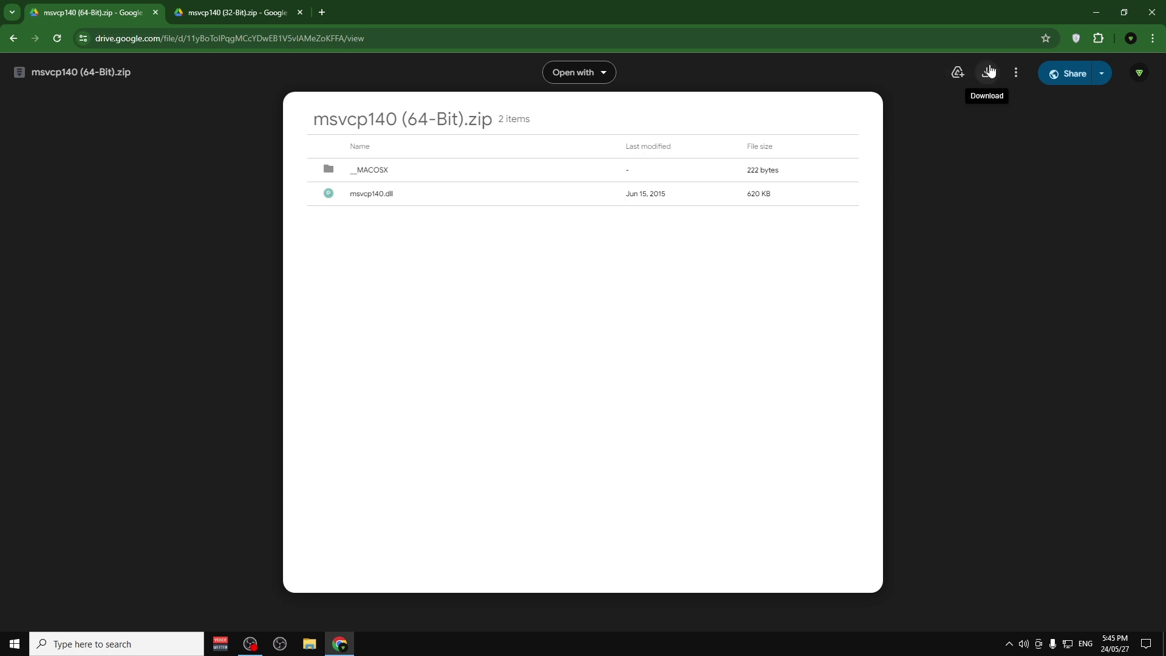
click(261, 9)
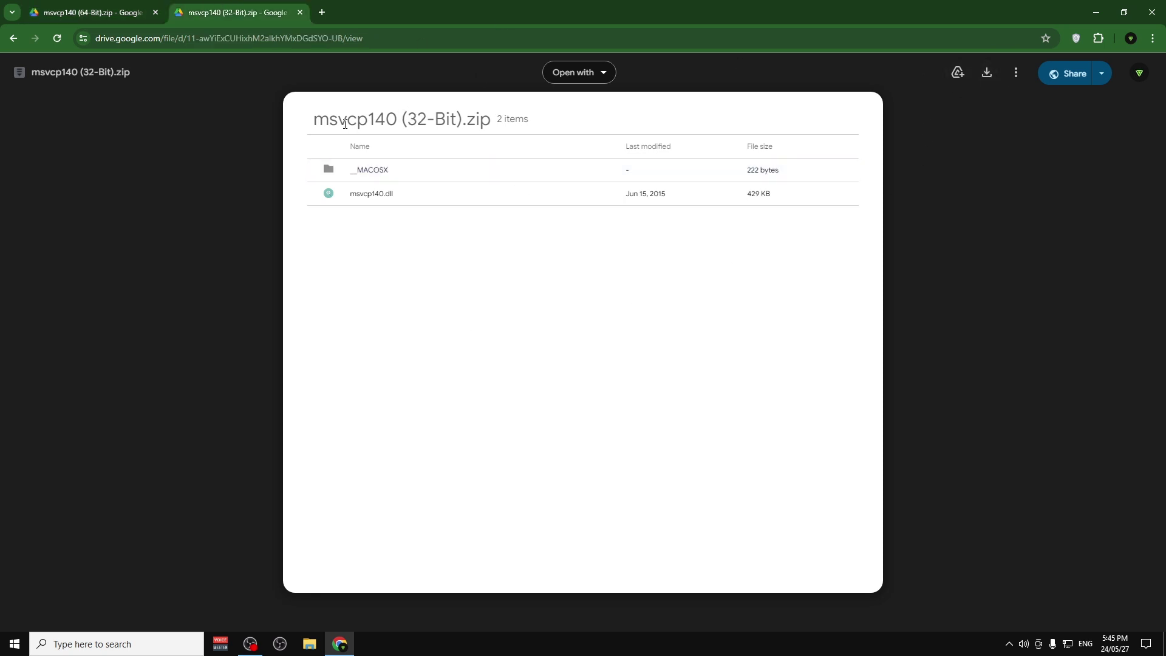
drag(311, 122, 512, 133)
click(563, 125)
drag(335, 124, 311, 128)
click(540, 127)
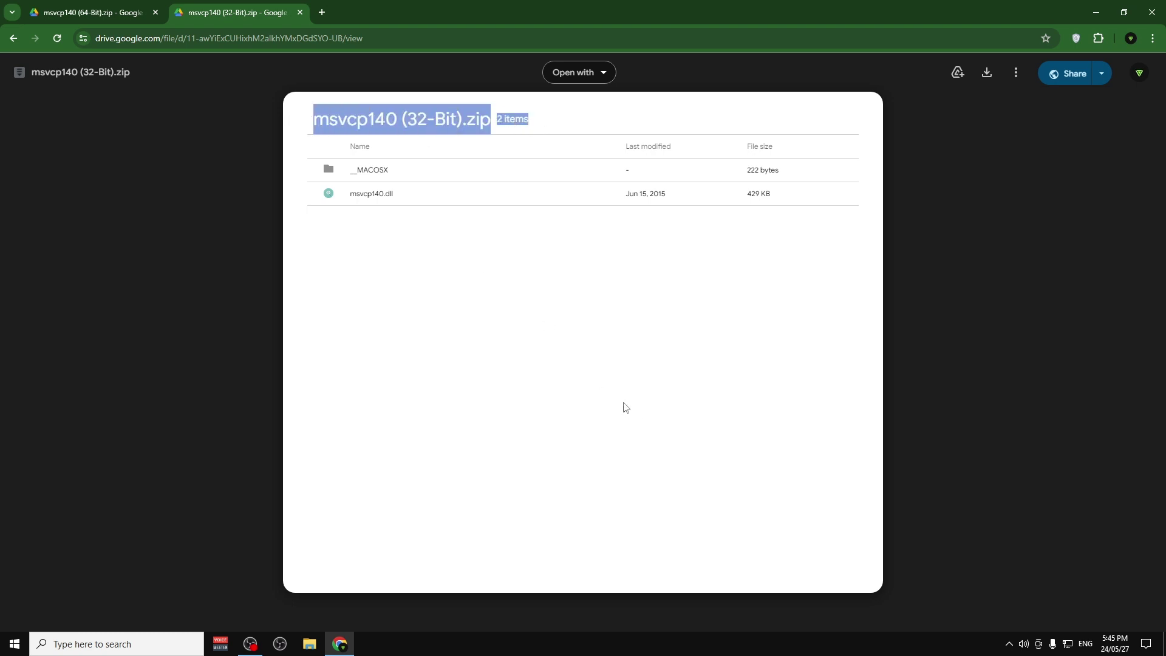
Minimize Chrome and open a File Explorer window from the taskbar.
click(430, 639)
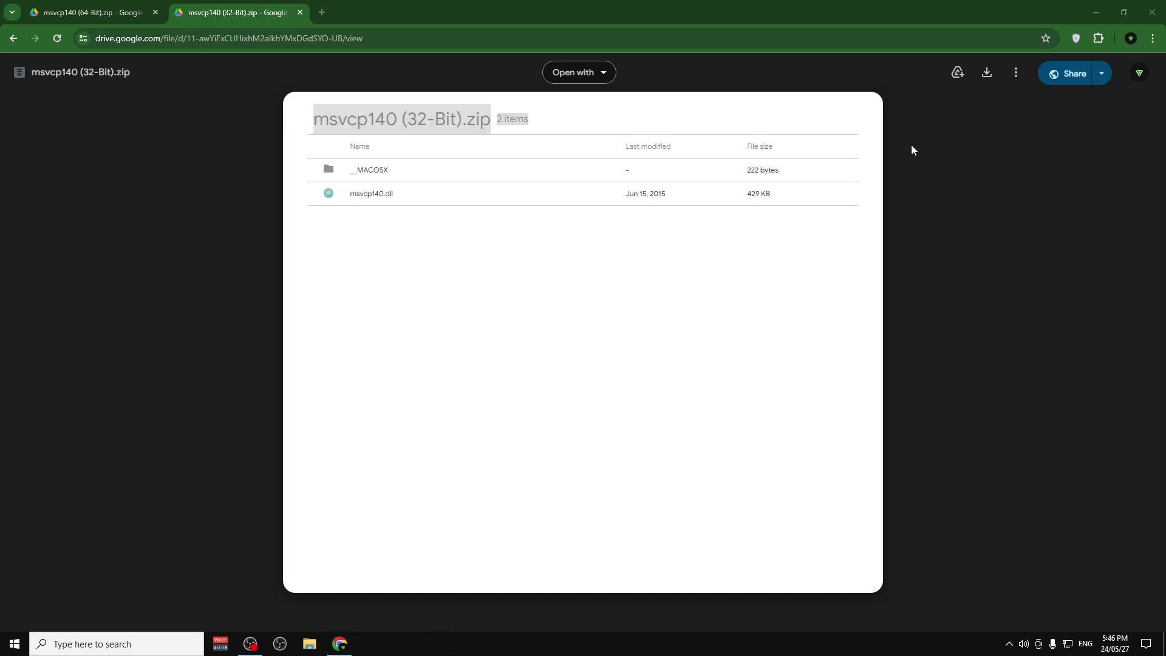
click(339, 644)
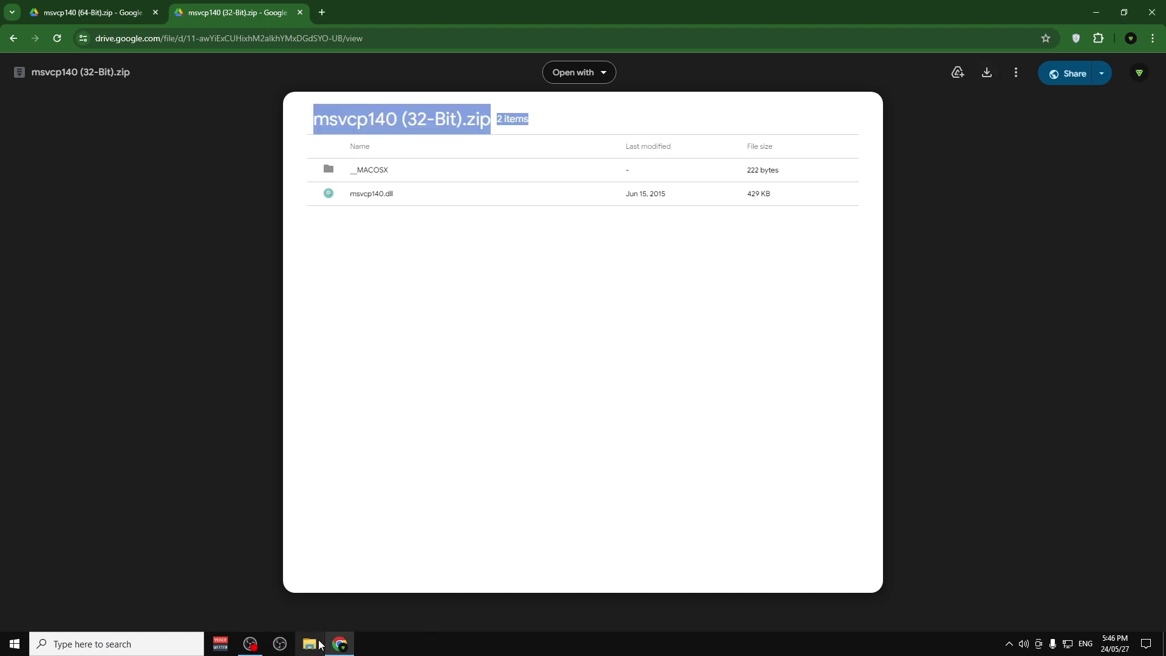
click(339, 643)
click(311, 643)
Open Downloads and look over the two msvcp140 zip files there.
click(236, 275)
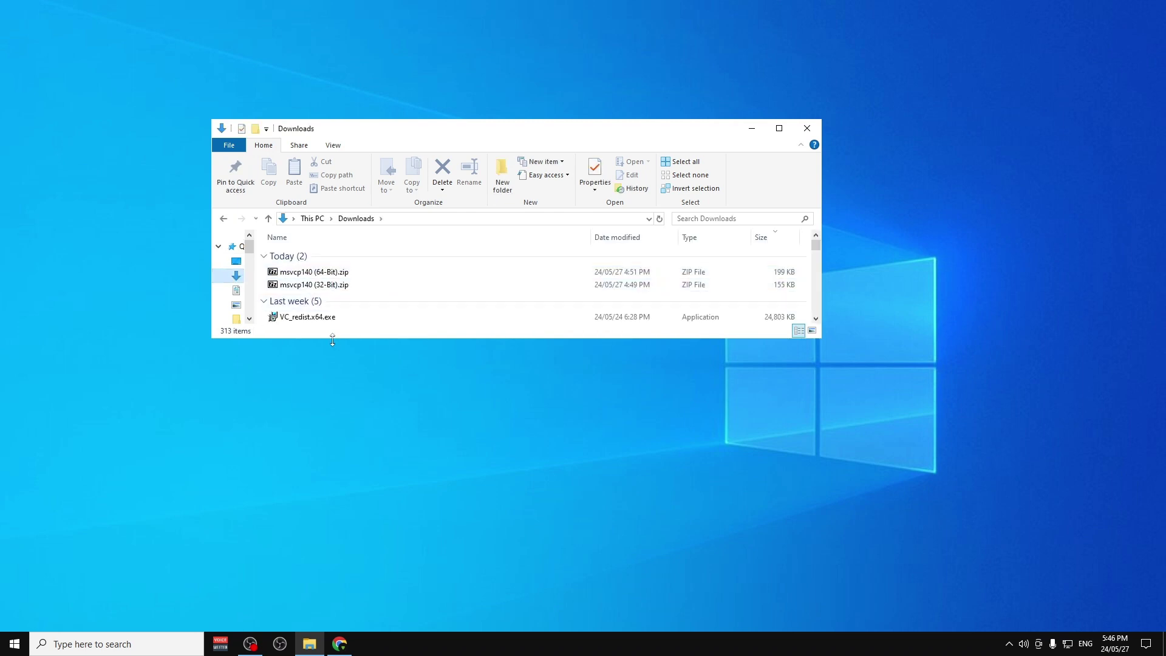
click(401, 284)
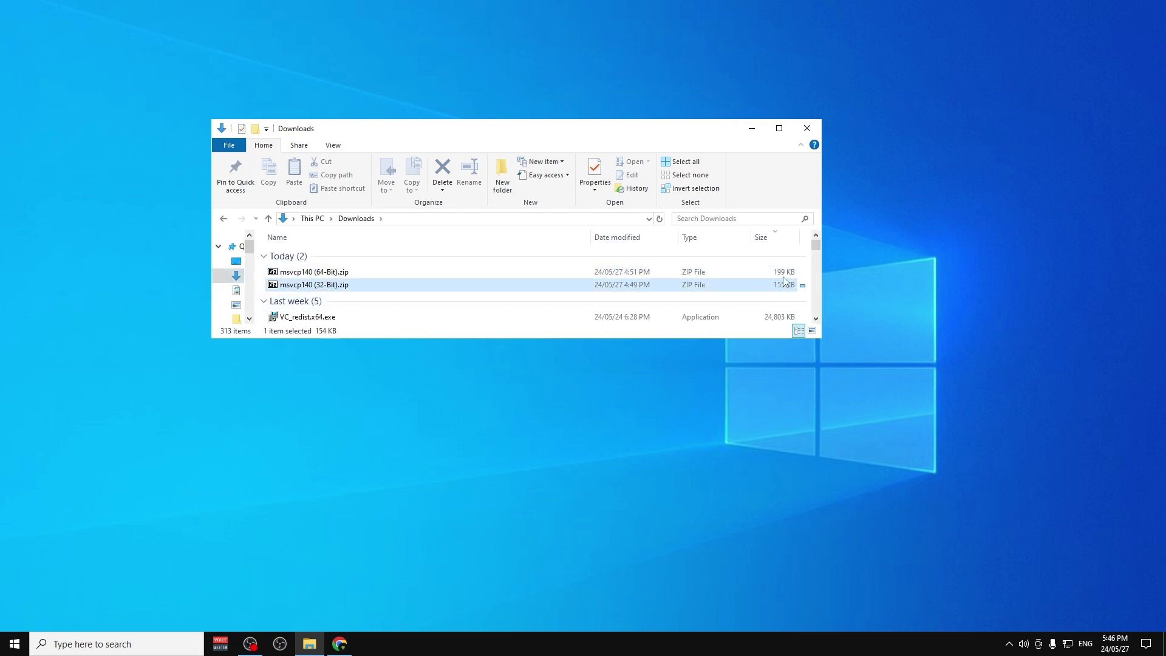
drag(759, 263, 734, 271)
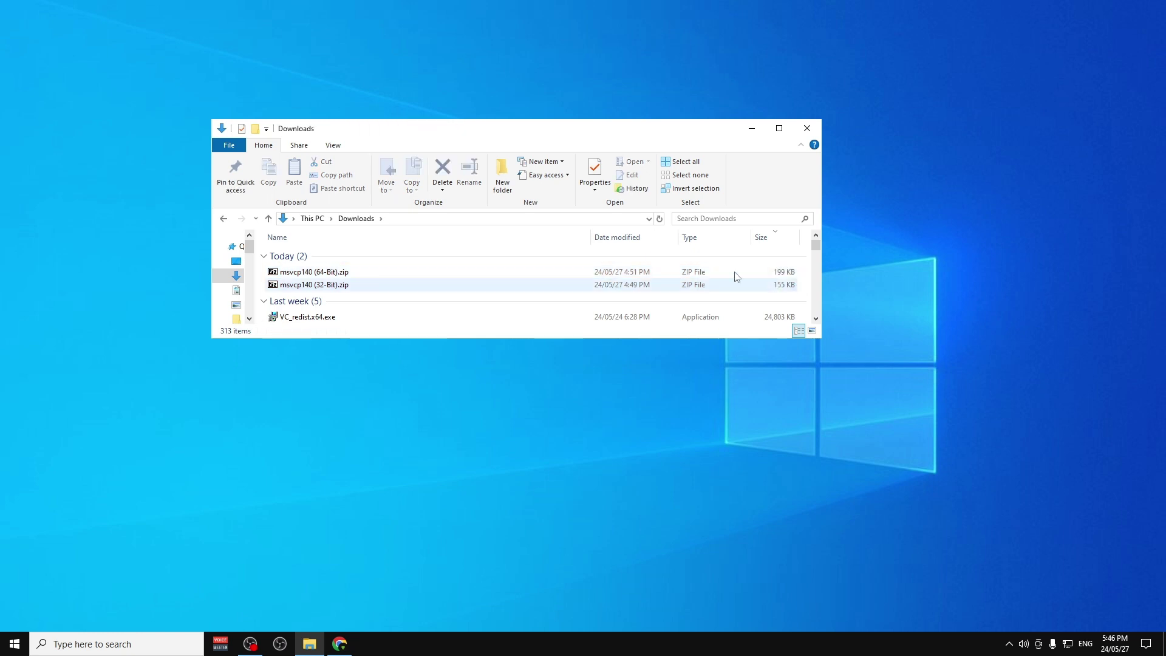
click(347, 285)
click(806, 289)
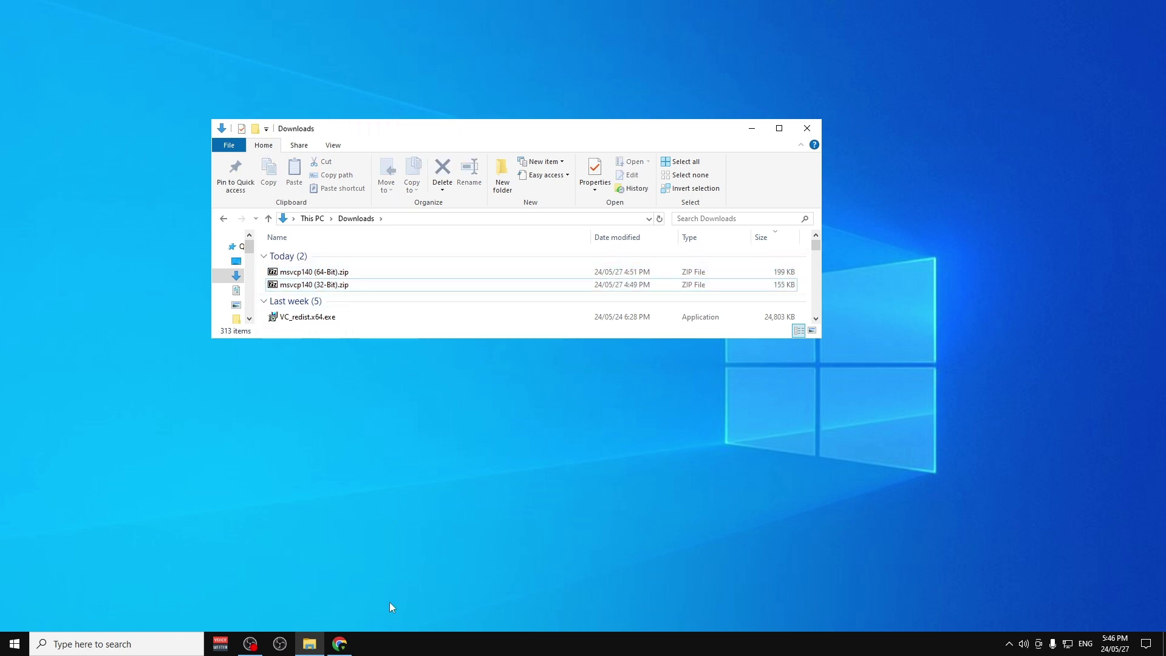
Open This PC in a second window, enlarged to show Local Disk (C:).
click(15, 644)
text(This PC)
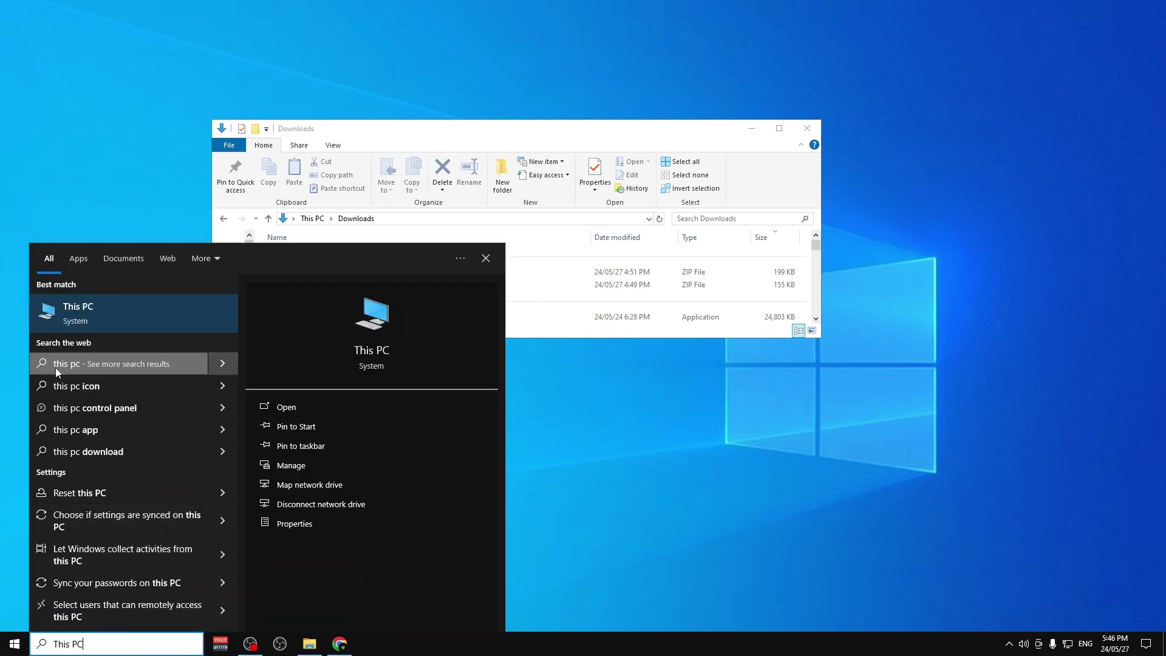
click(93, 301)
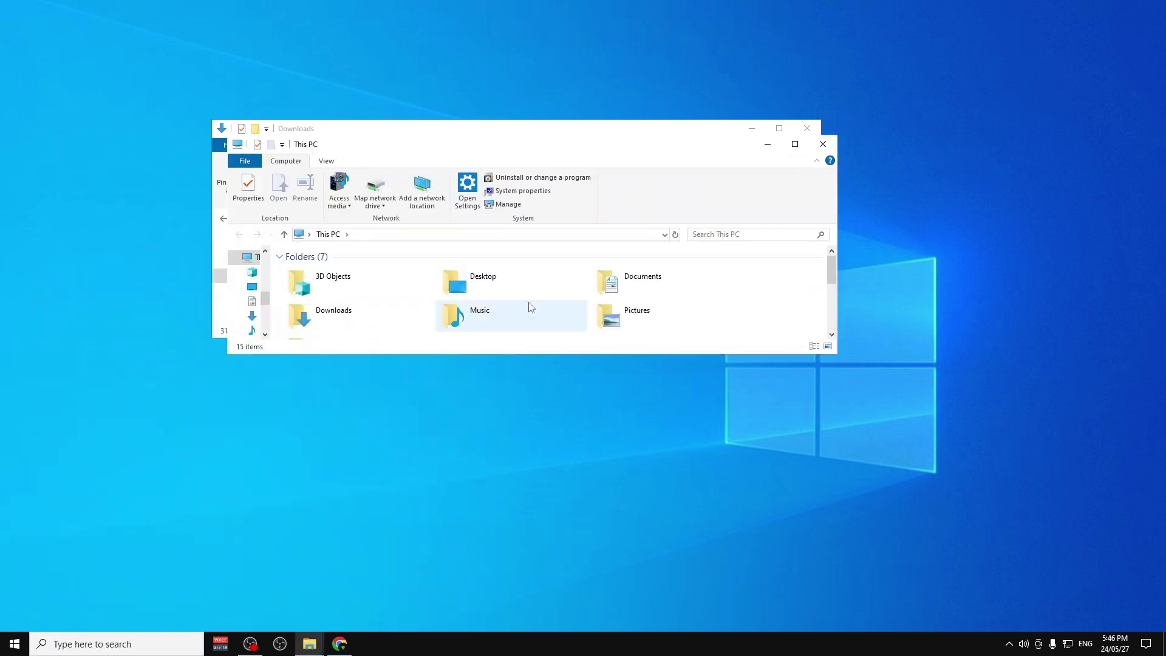
drag(836, 355, 613, 464)
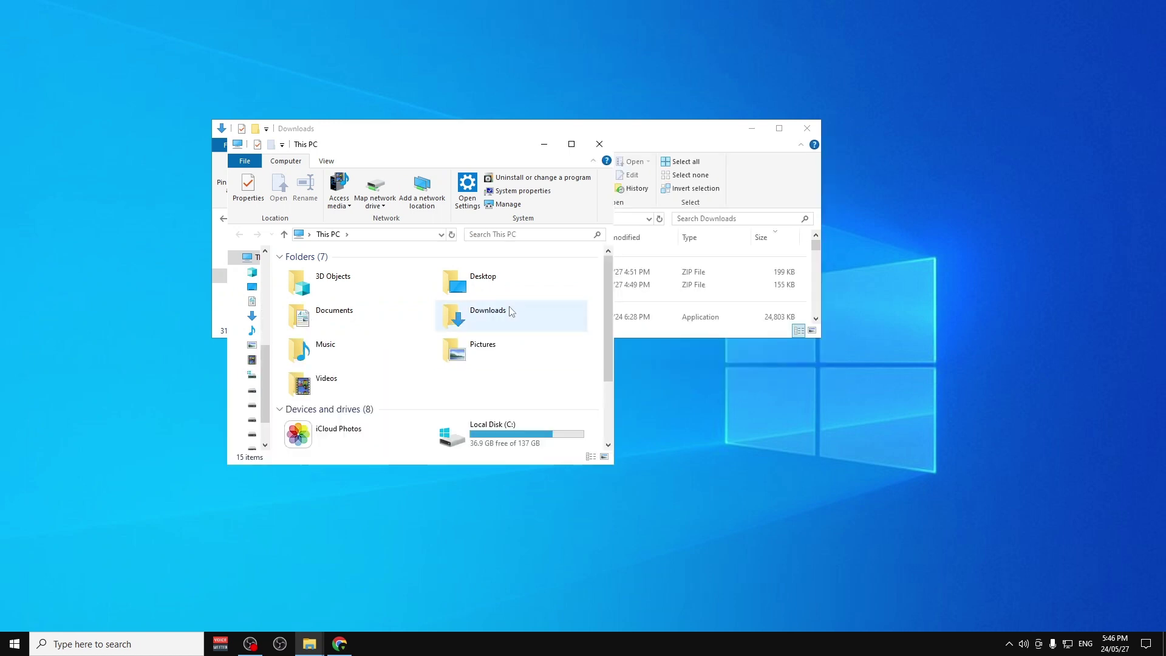
Open Local Disk (C:) > Windows and jump to the folders starting with S.
double_click(526, 431)
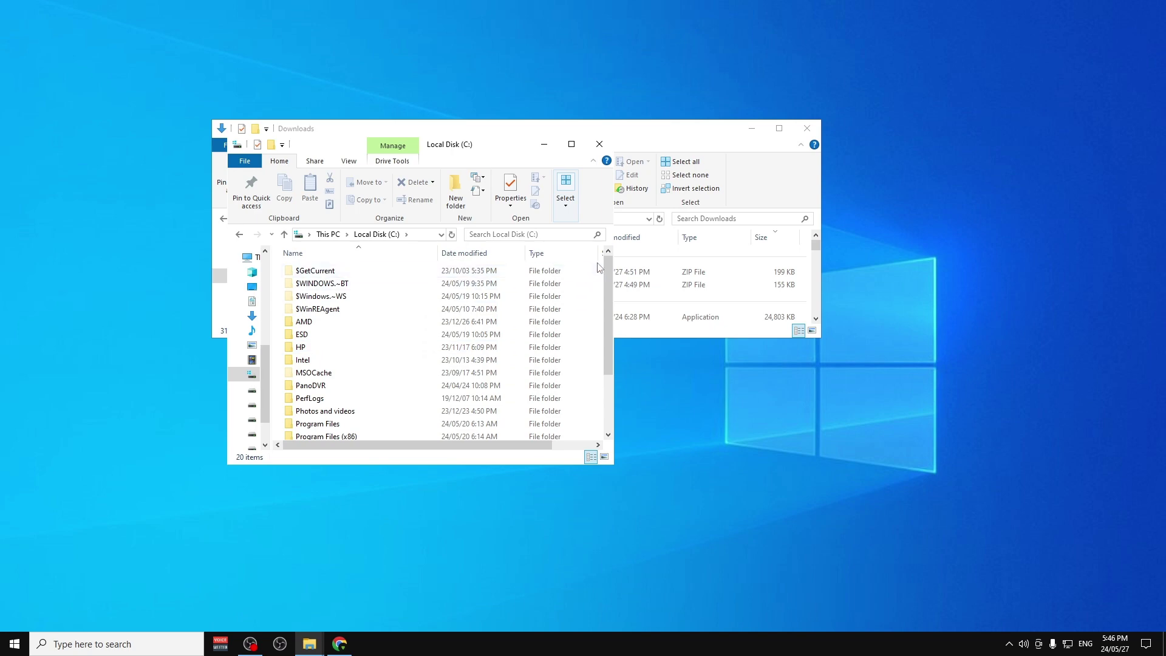
drag(608, 277, 608, 330)
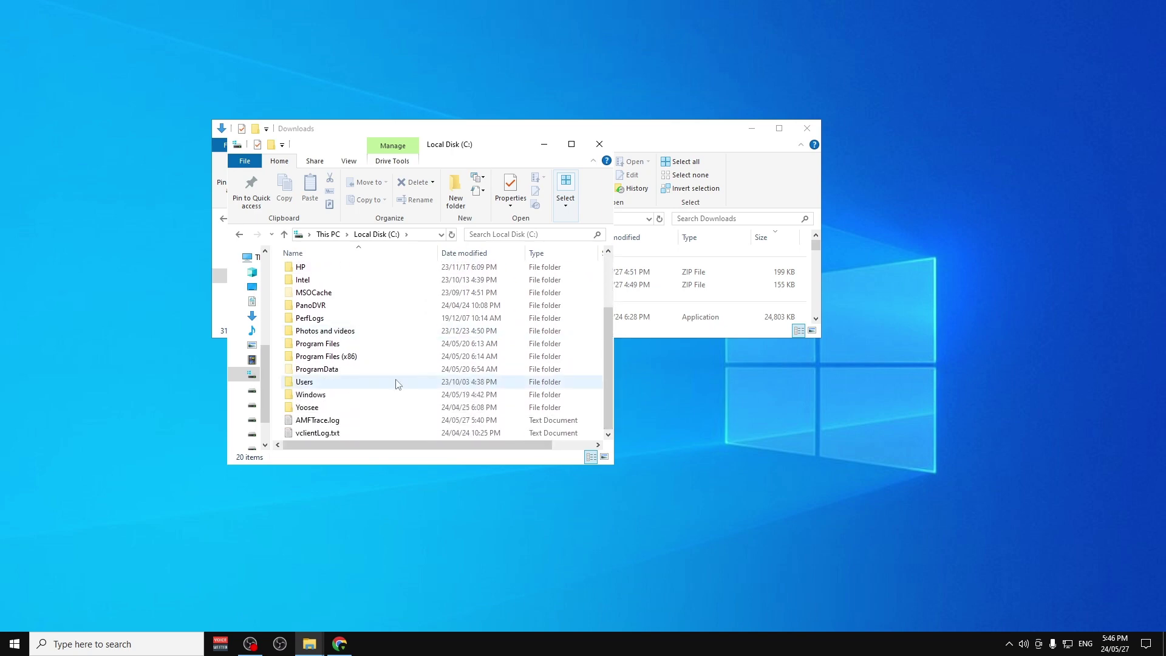
click(327, 398)
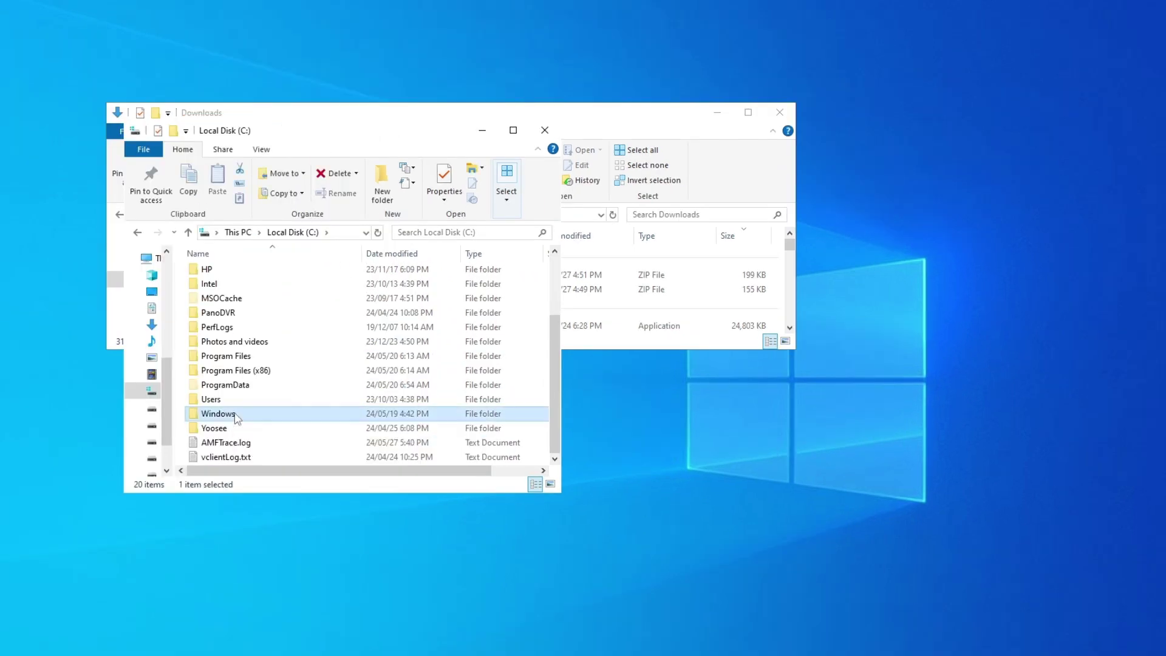
double_click(235, 416)
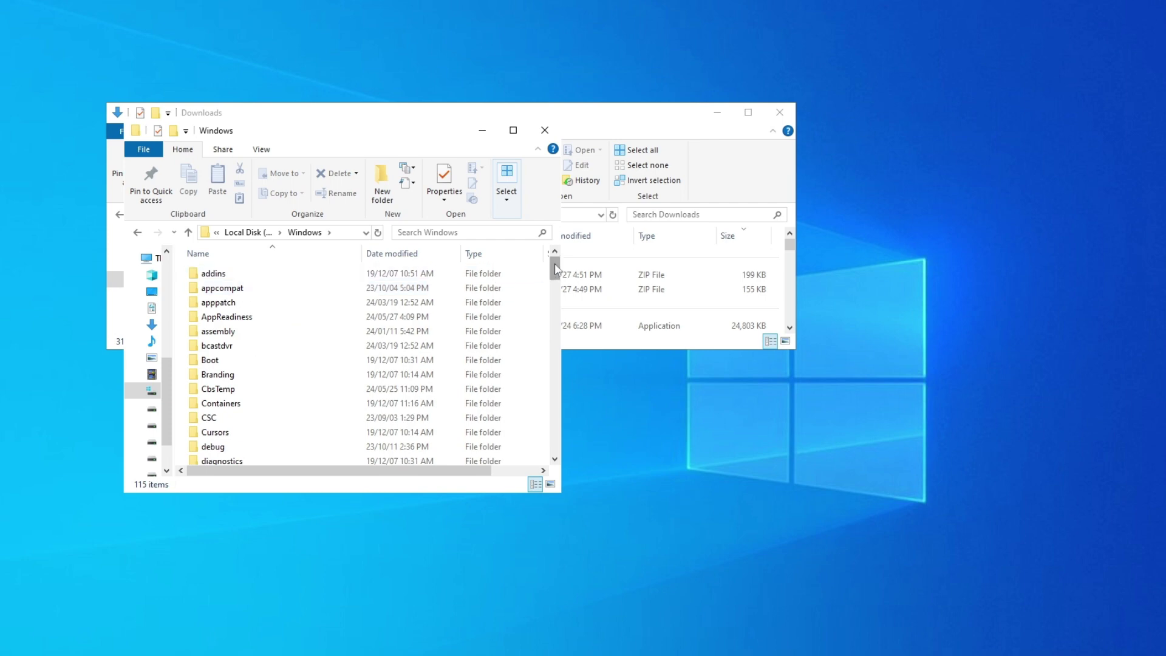
scroll(533, 267, down, 7)
click(371, 334)
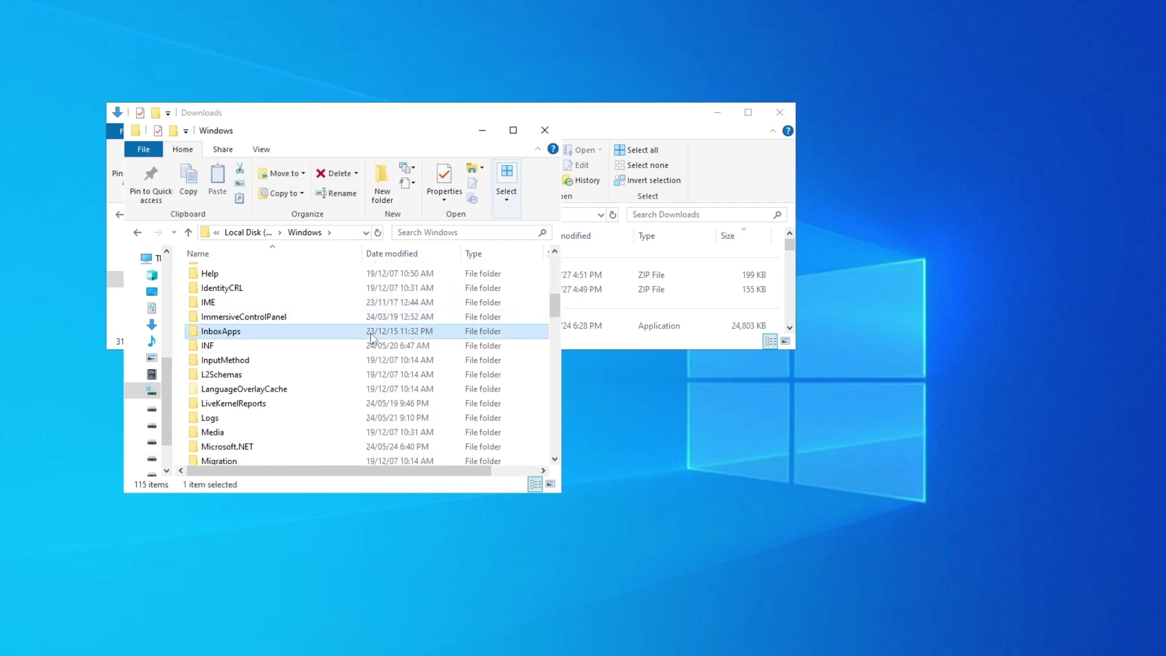
key(s)
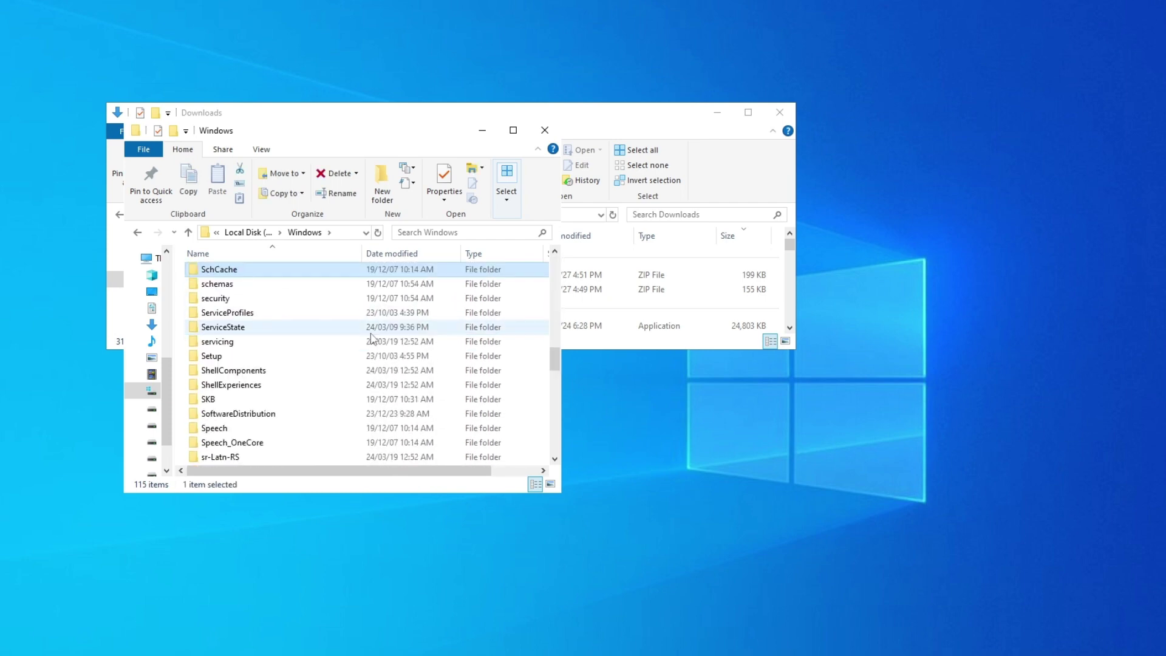
key(s)
key(s)
key(s)
key(s)
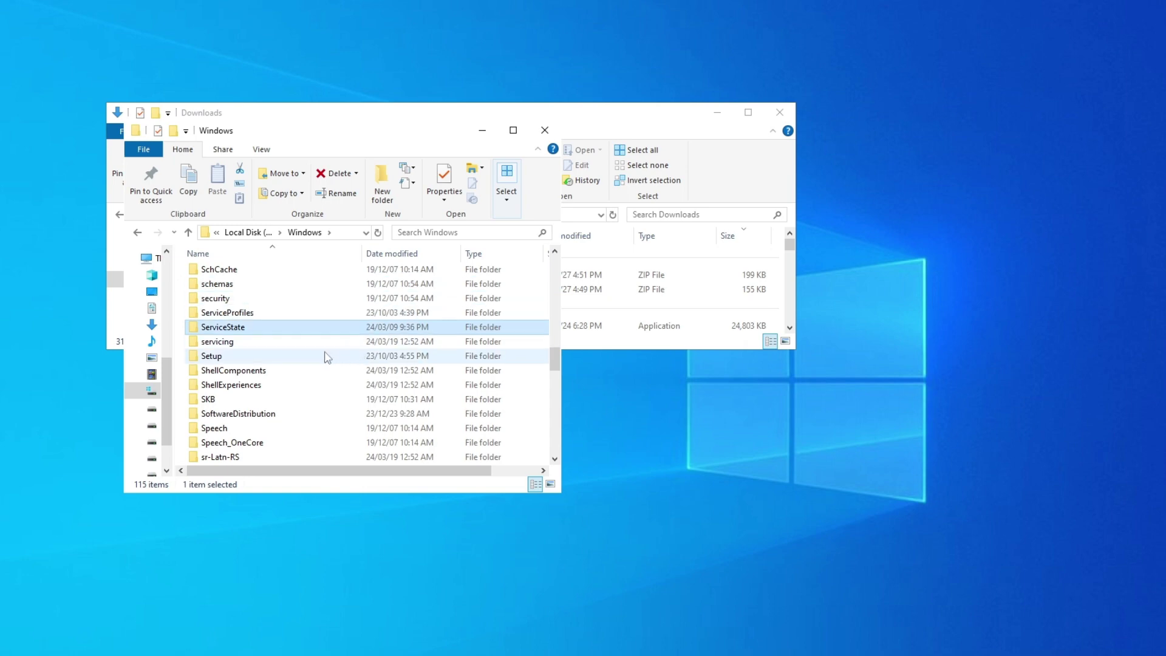
Move the window beside Downloads, open System32, and select msvcp140 (32-Bit).zip.
drag(555, 361, 557, 373)
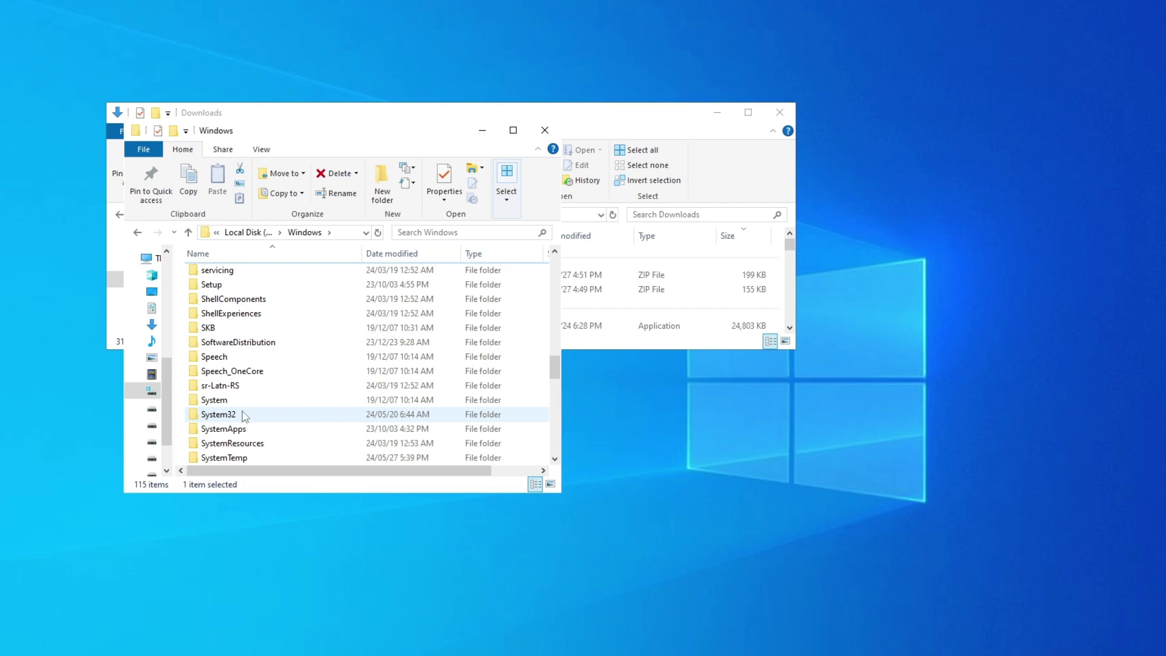
drag(250, 134, 826, 215)
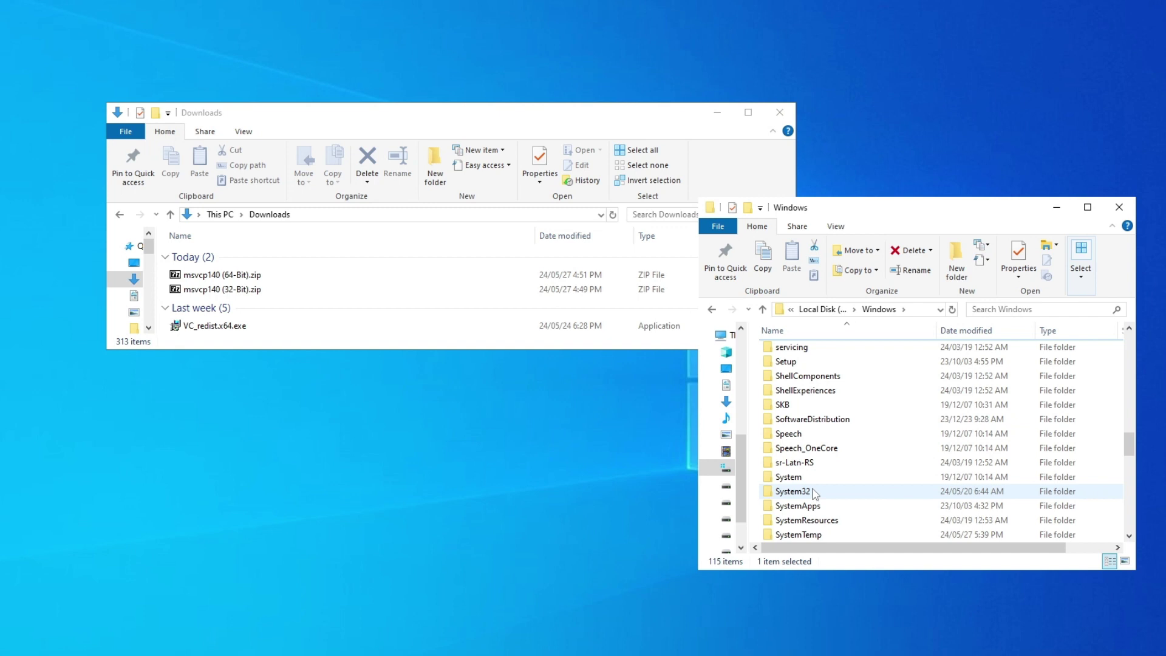
click(814, 493)
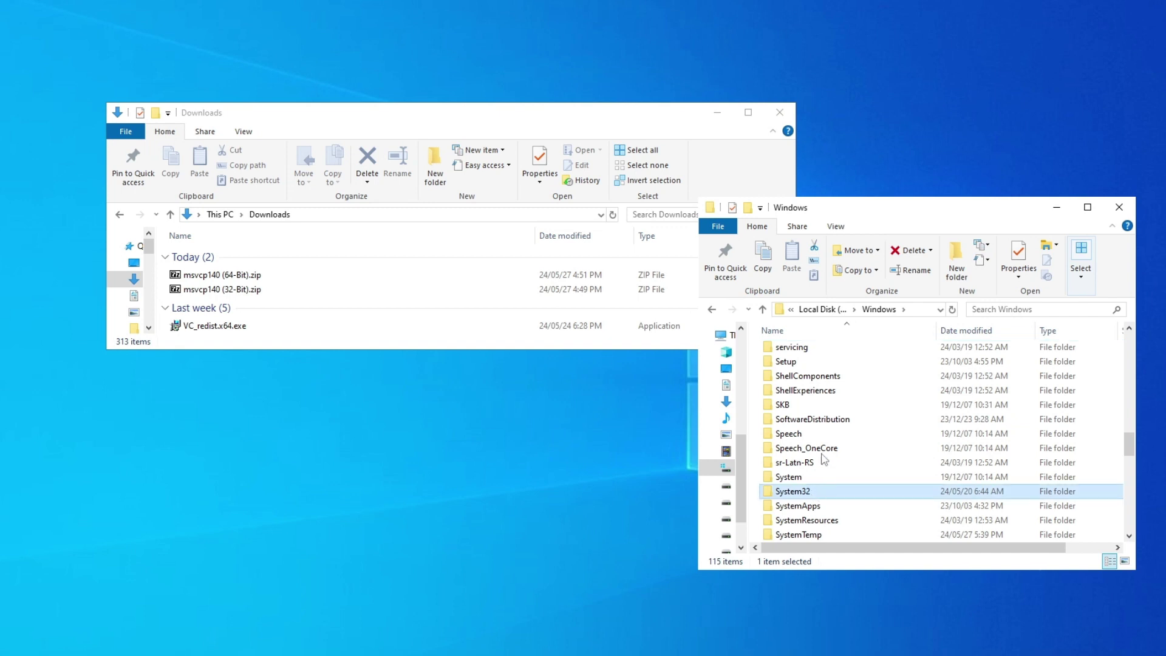
double_click(814, 492)
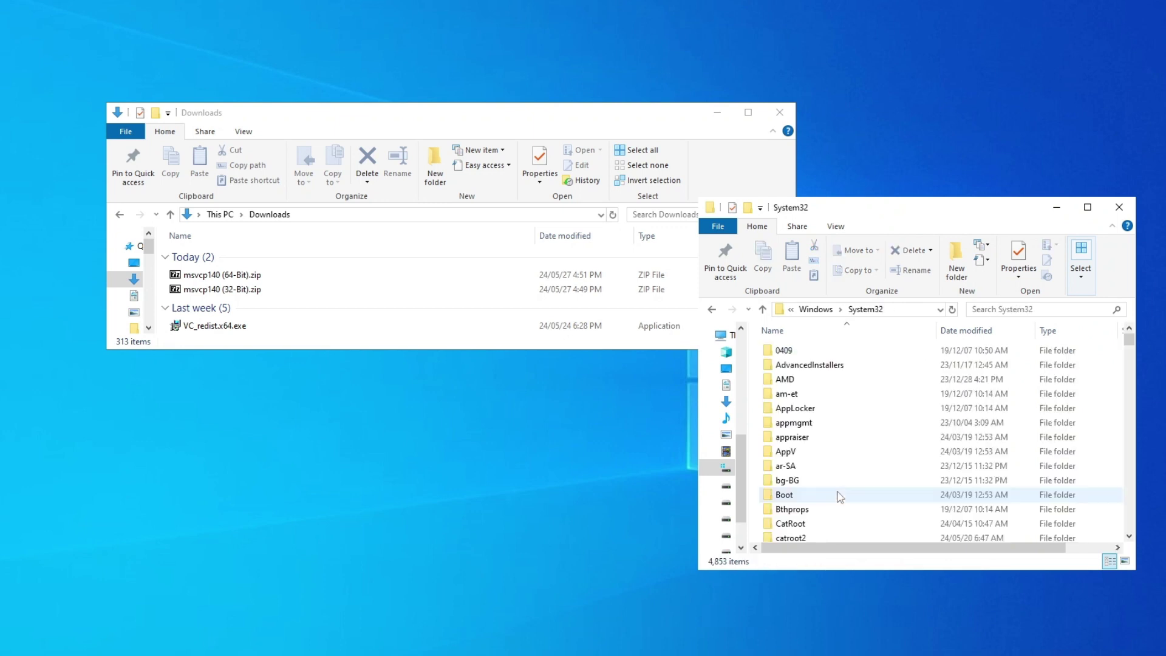
click(269, 291)
Open msvcp140 (32-Bit).zip in 7-Zip and arrange it beside a widened System32 window.
double_click(273, 291)
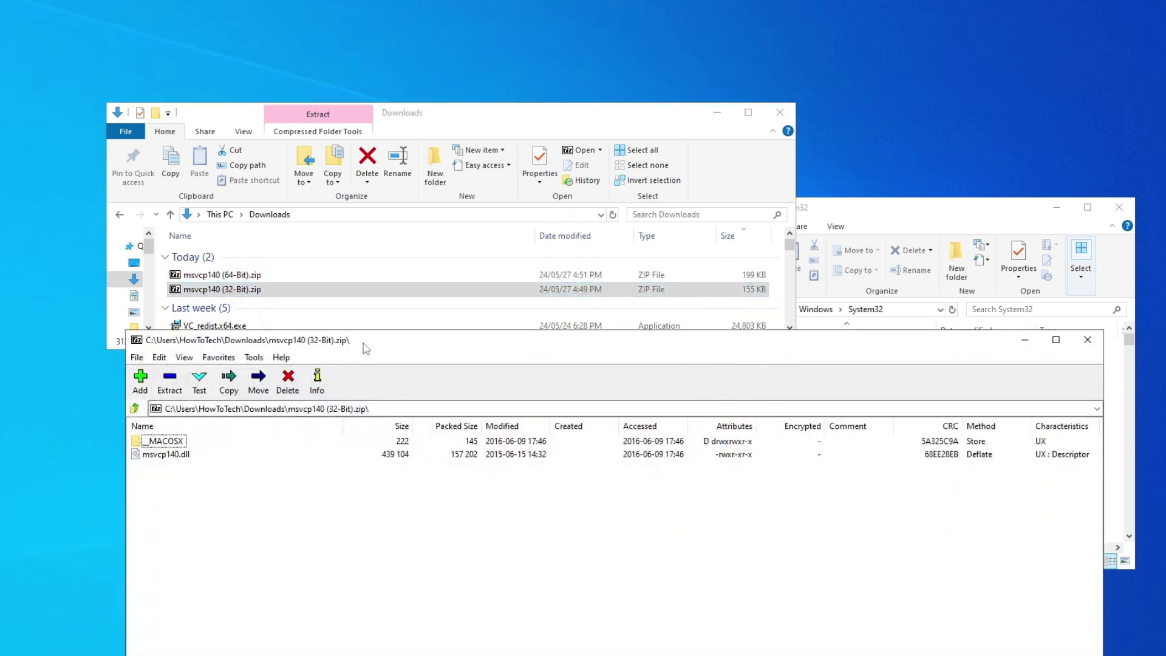
drag(364, 343, 1110, 357)
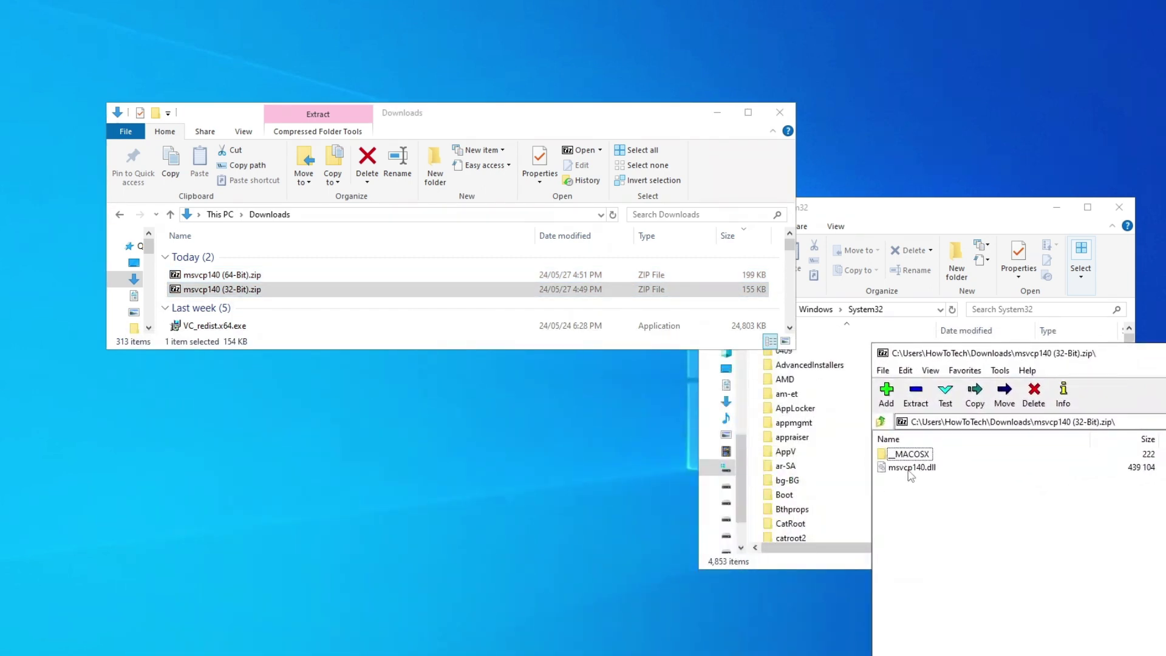
drag(881, 217, 547, 247)
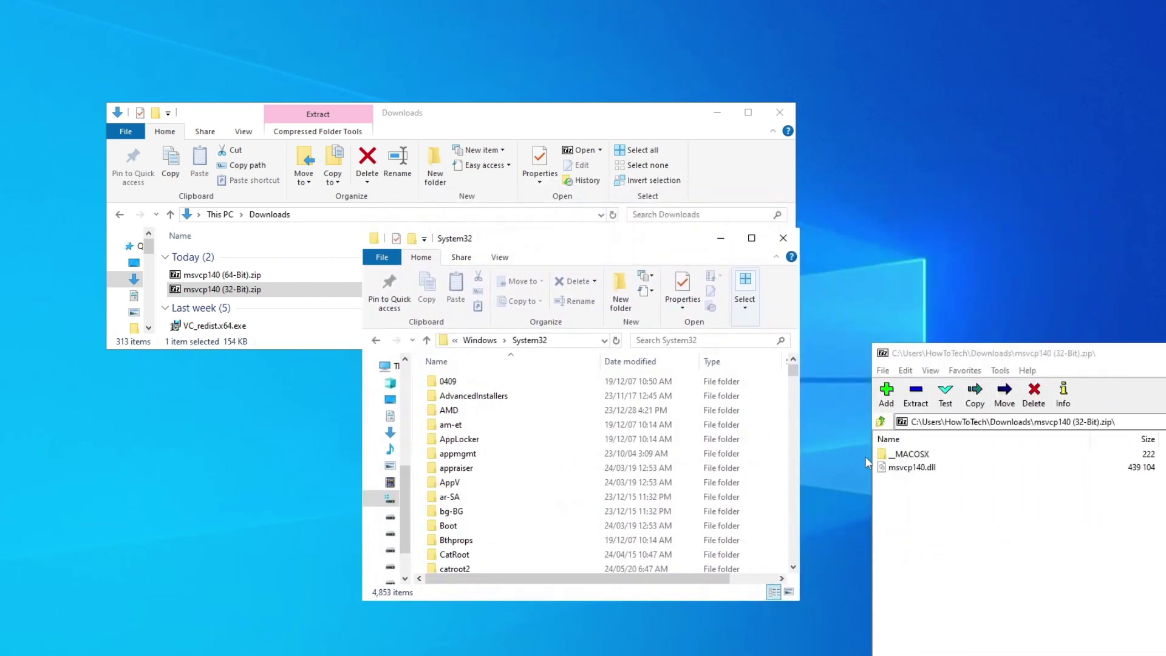
drag(911, 467, 972, 539)
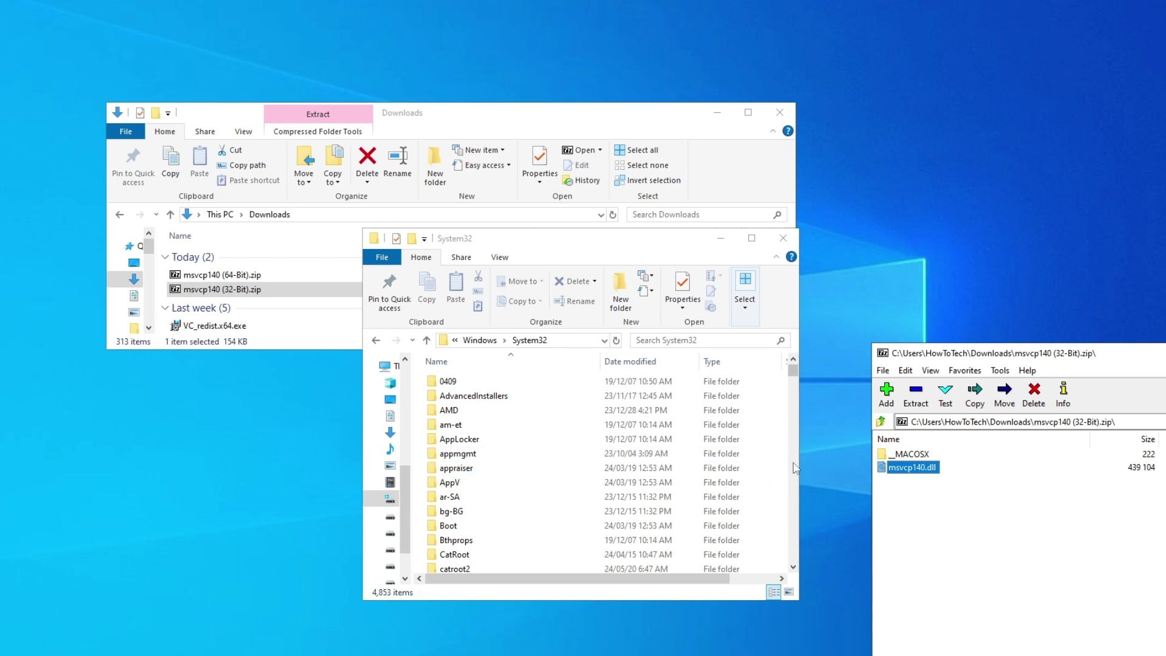
drag(795, 467, 963, 467)
drag(760, 238, 614, 237)
Drag msvcp140.dll into System32, replacing the existing file.
drag(908, 467, 764, 444)
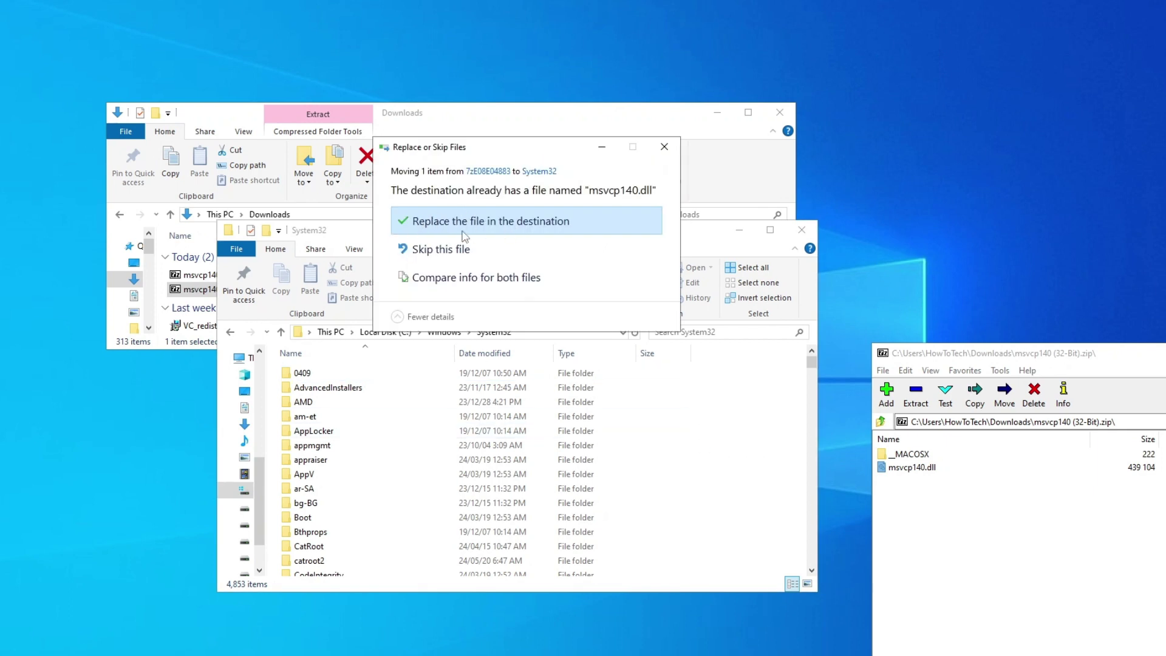
click(610, 226)
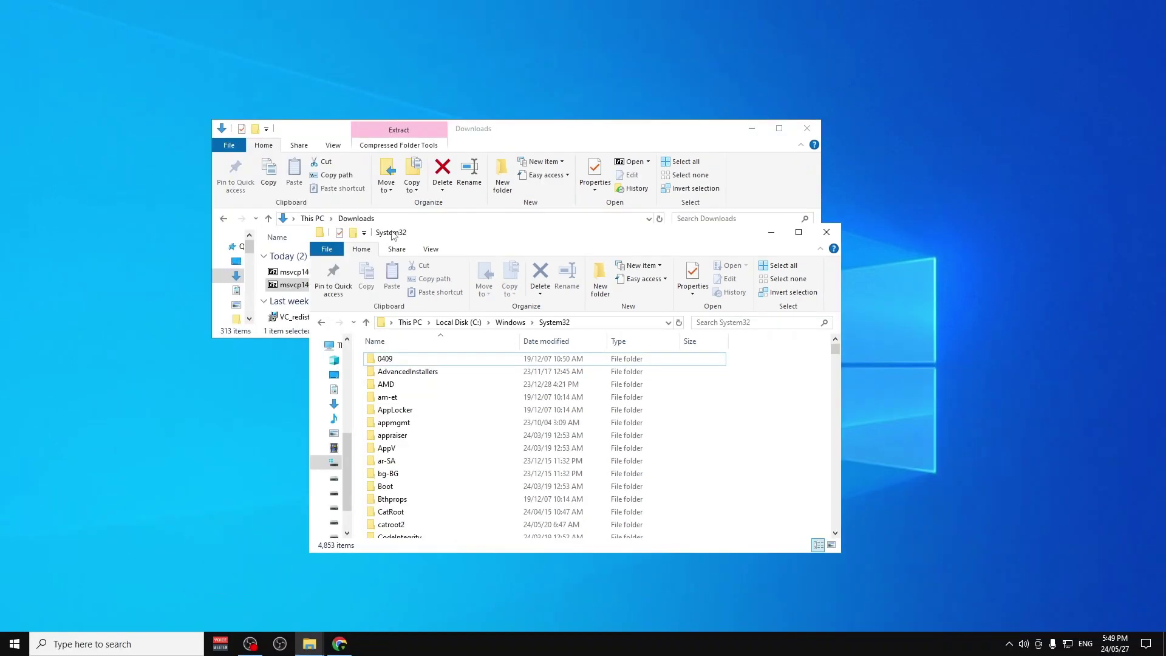
drag(342, 234, 609, 208)
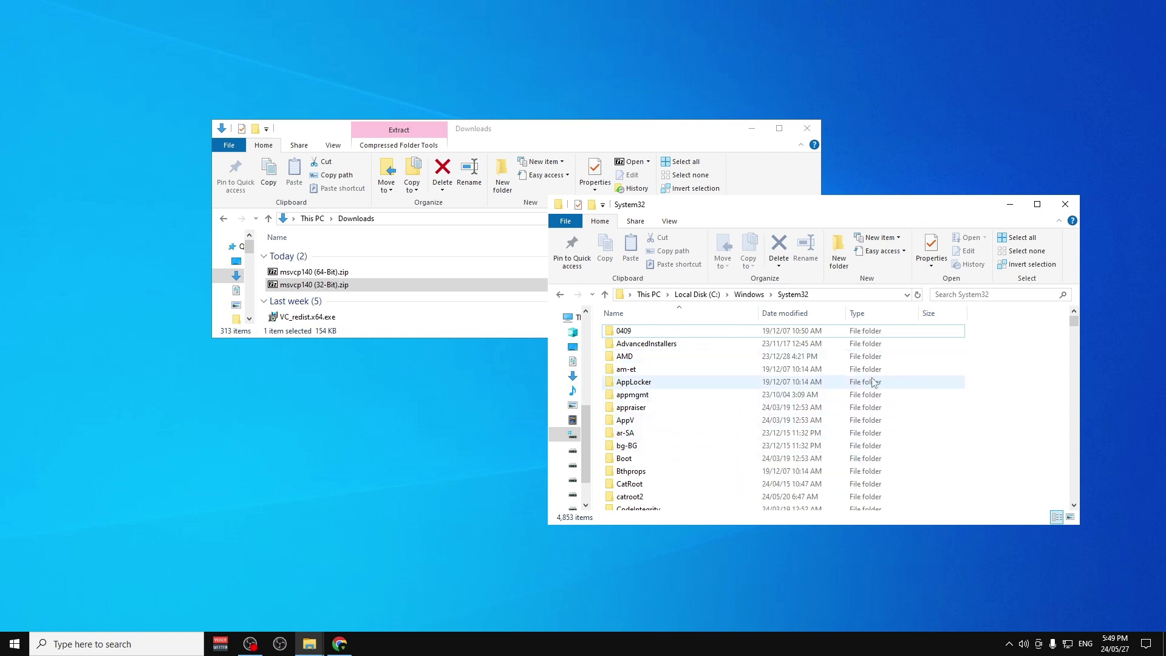
Reopen System32, open msvcp140 (64-Bit).zip in 7-Zip, and drag its msvcp140.dll into System32.
click(748, 294)
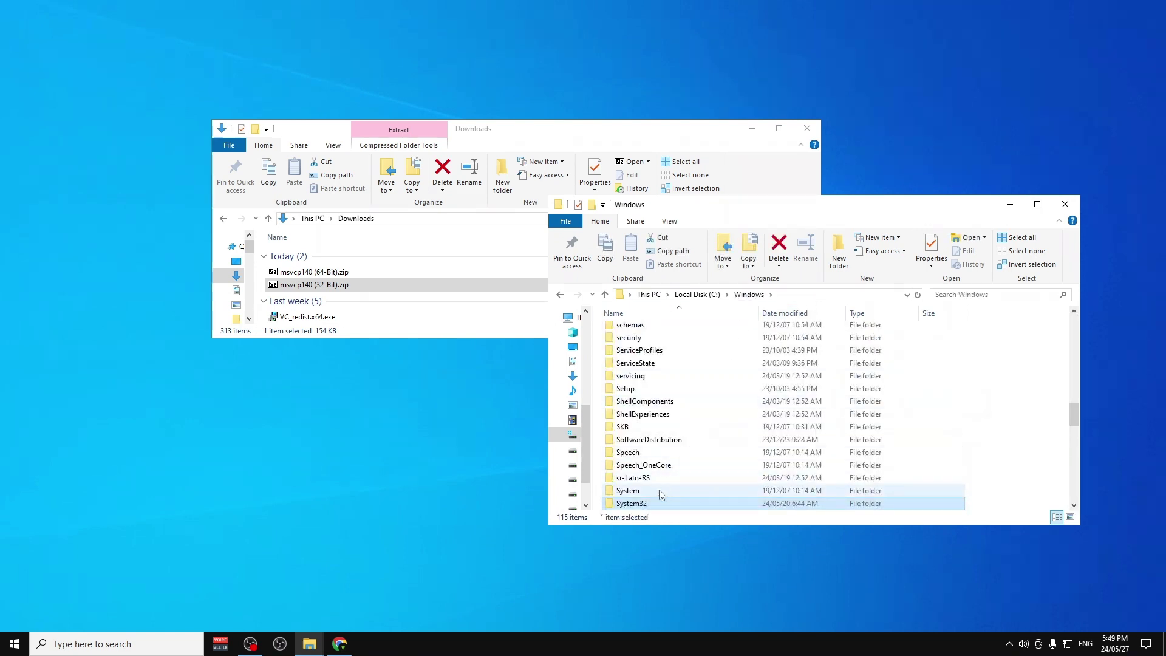
double_click(646, 505)
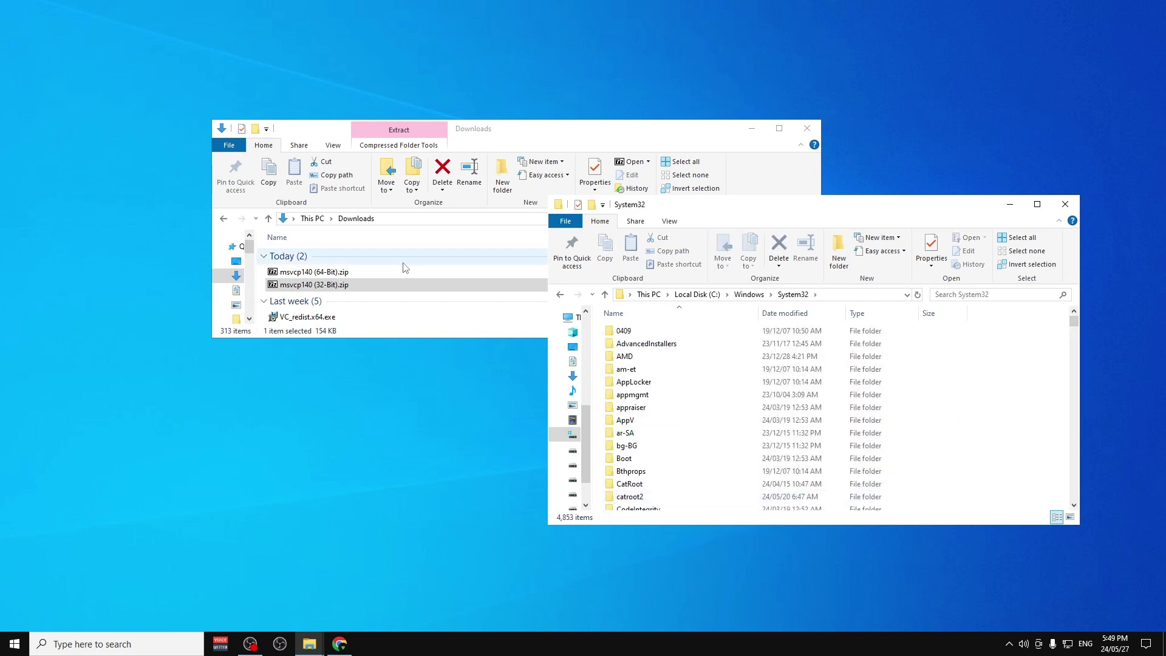
double_click(373, 271)
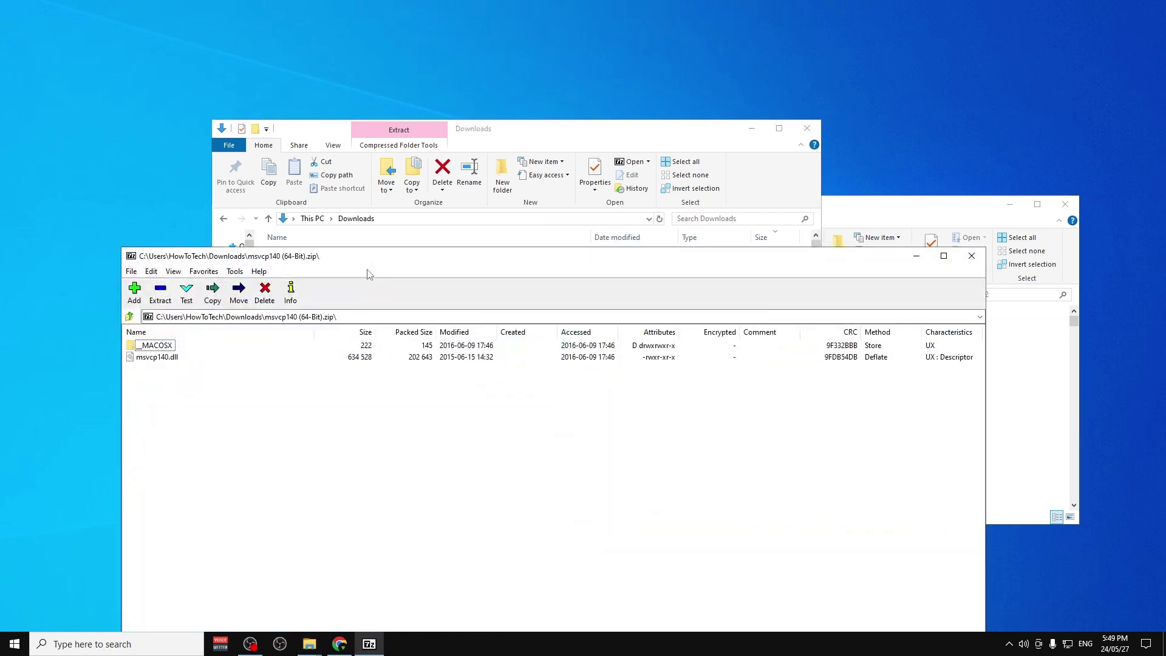
drag(328, 261, 356, 241)
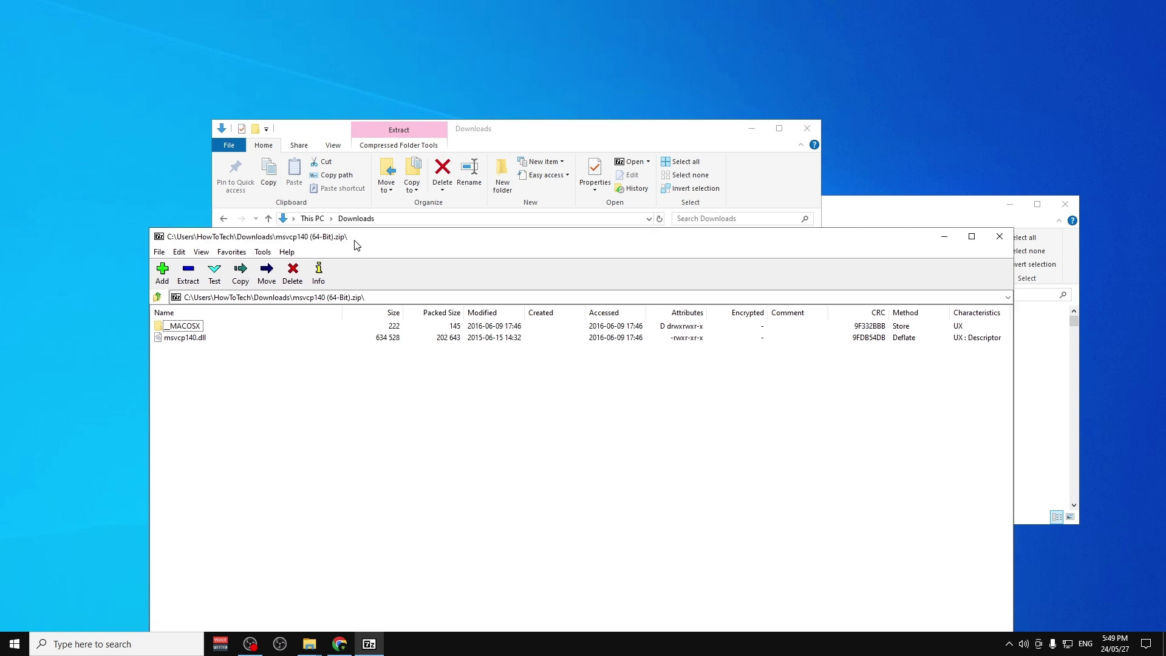
drag(182, 339, 1036, 404)
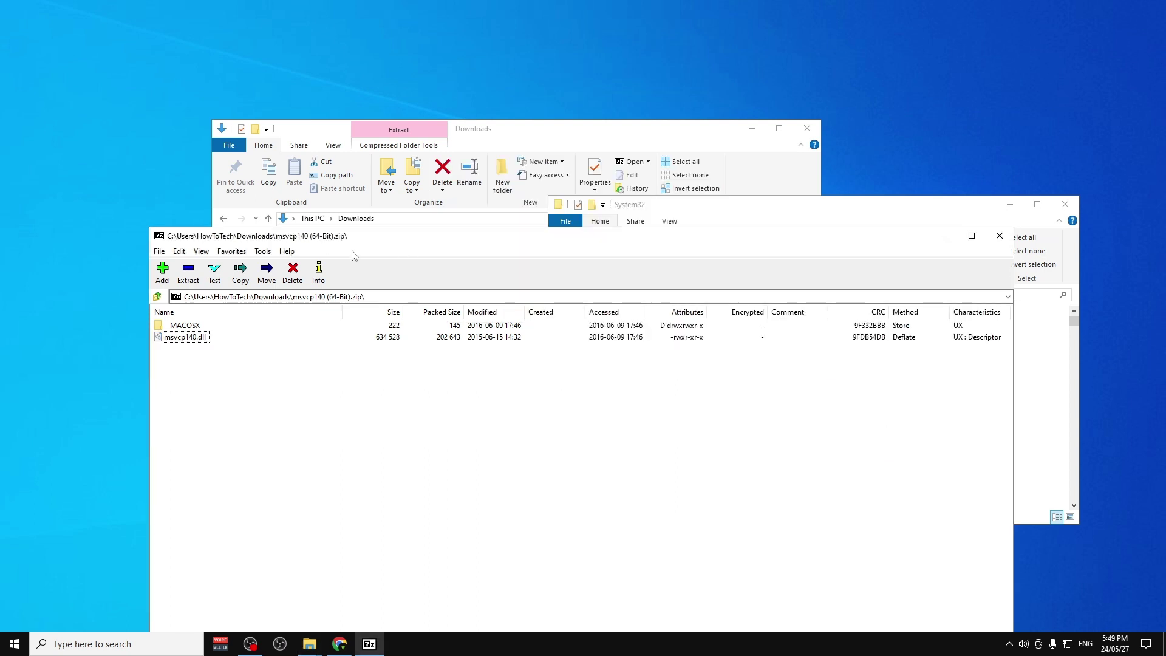
Close the 64-Bit archive, return to C:\Windows, and open the SysWOW64 folder.
click(1004, 239)
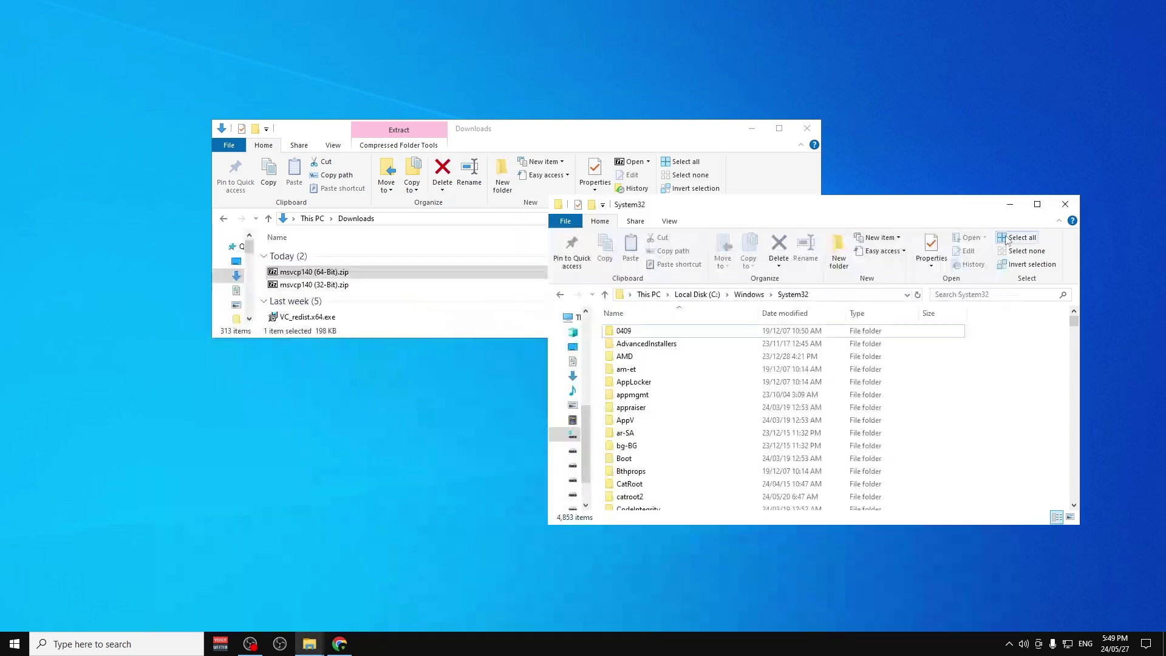
click(560, 295)
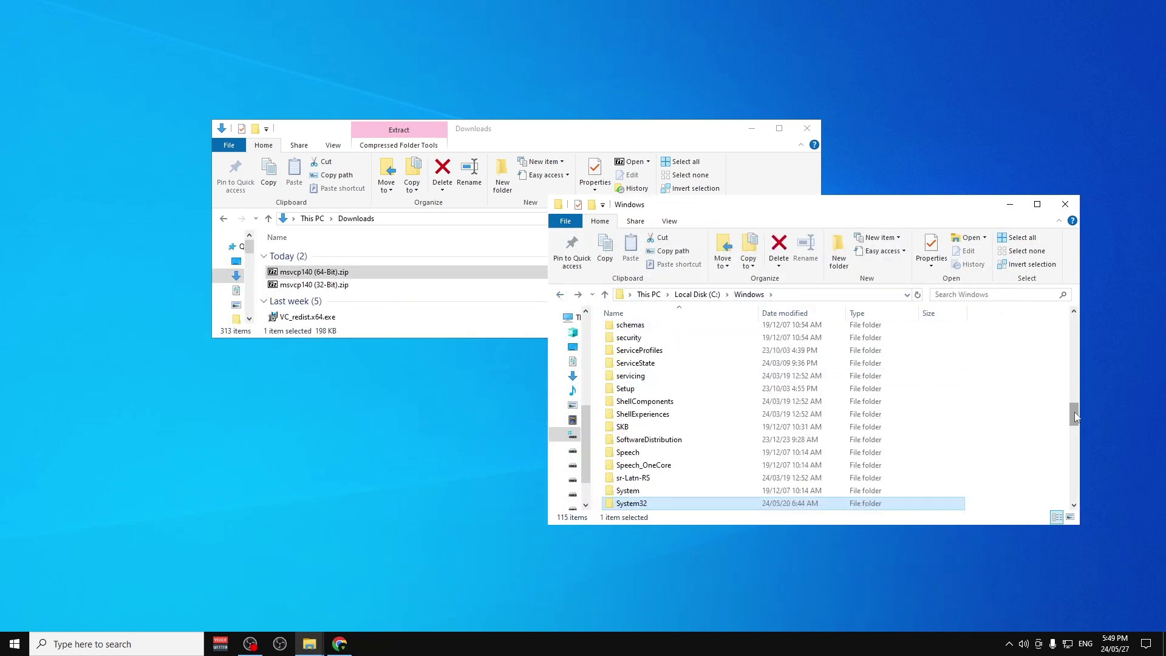
drag(1073, 416, 1076, 425)
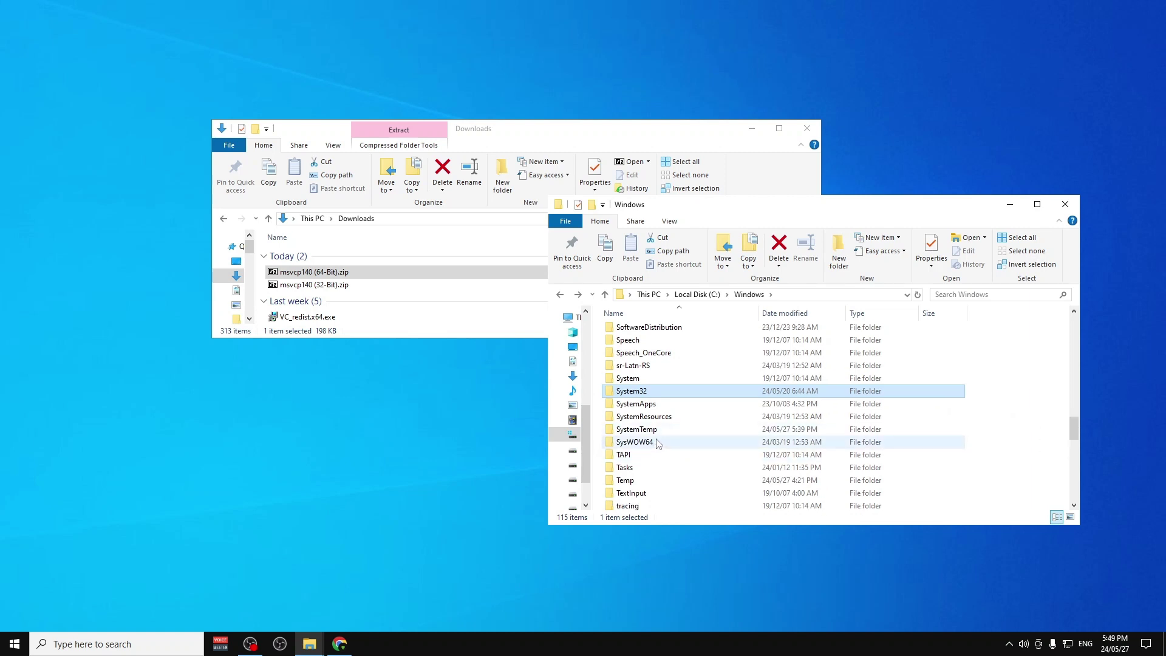
click(635, 442)
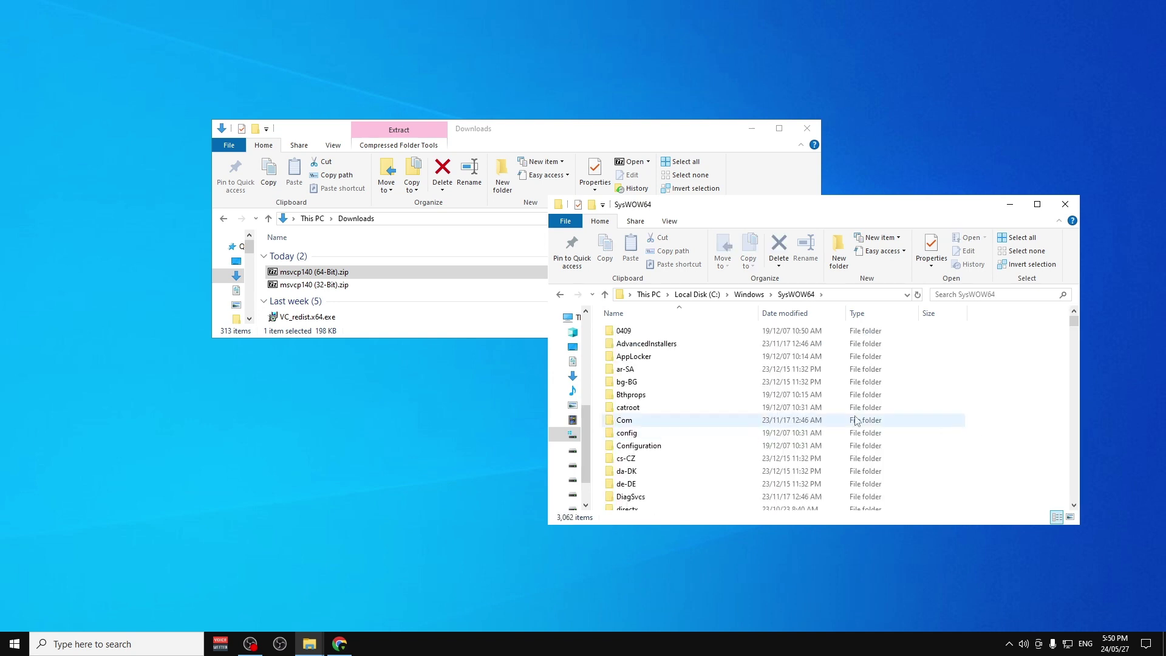
Open msvcp140 (32-Bit).zip and drag msvcp140.dll into SysWOW64, replacing the existing file.
double_click(349, 286)
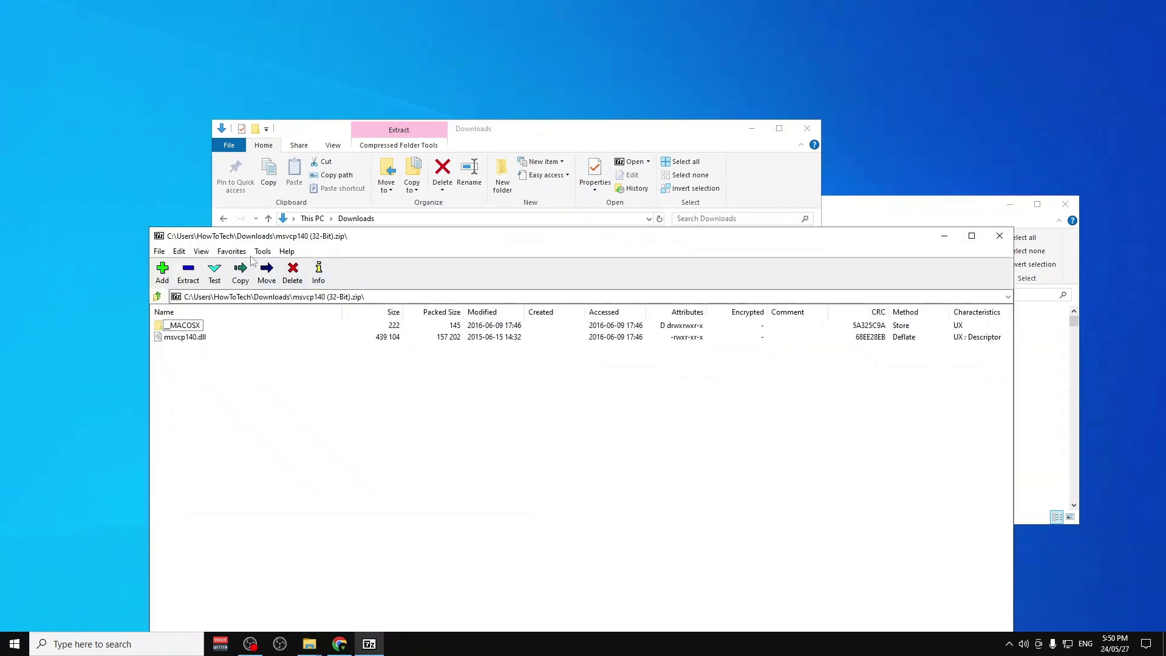
drag(259, 241, 1060, 279)
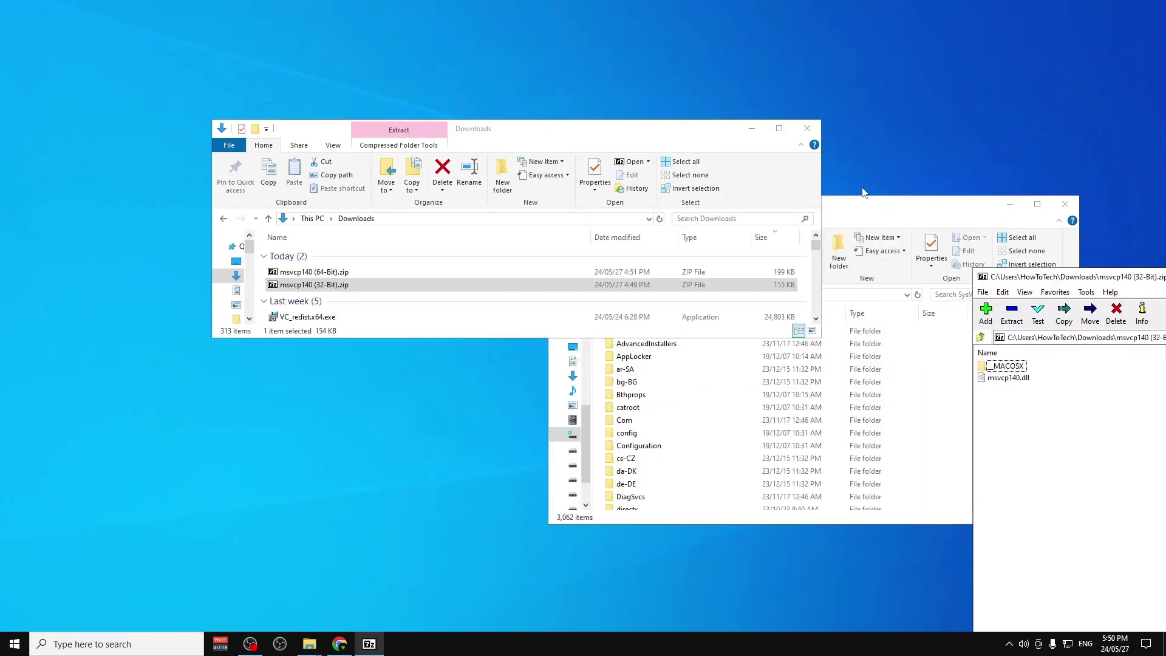
drag(828, 226, 772, 227)
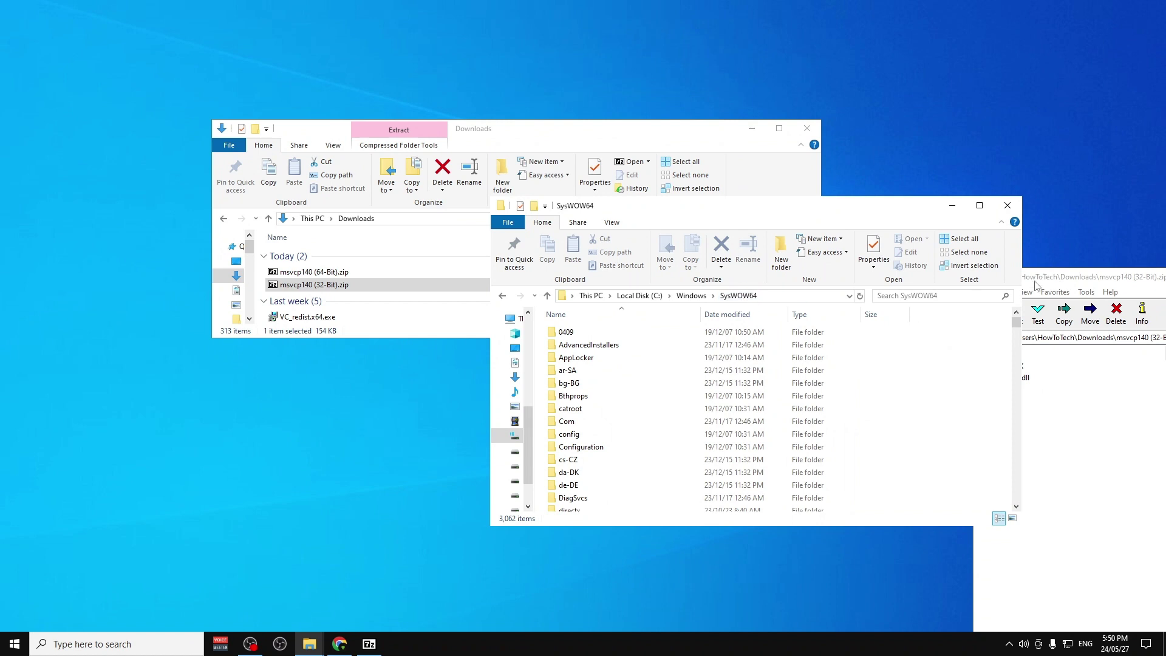
click(982, 338)
drag(1017, 381, 920, 388)
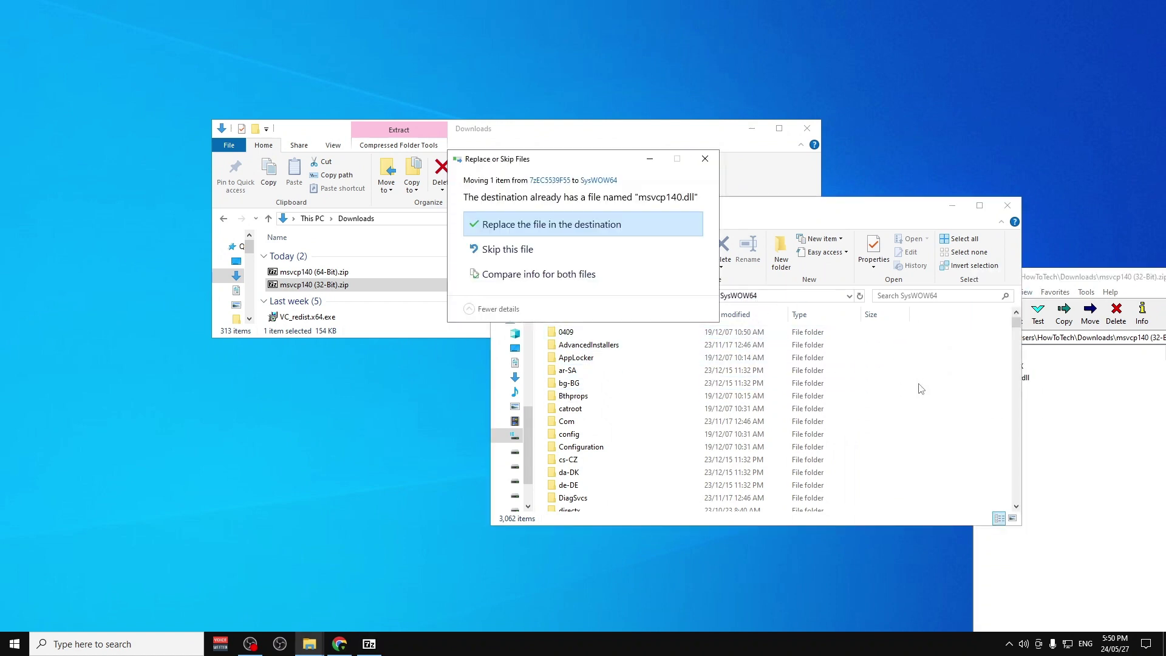
click(486, 226)
Close the 7-Zip archive window and the SysWOW64 folder window.
drag(1102, 280, 285, 214)
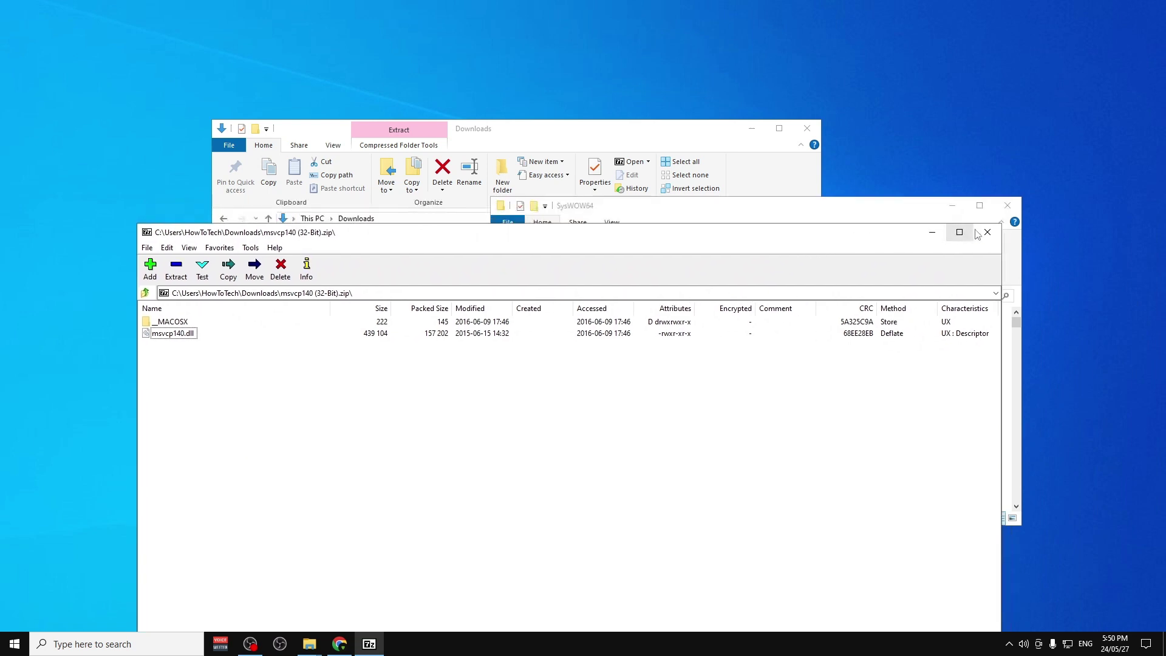
click(992, 236)
click(1008, 206)
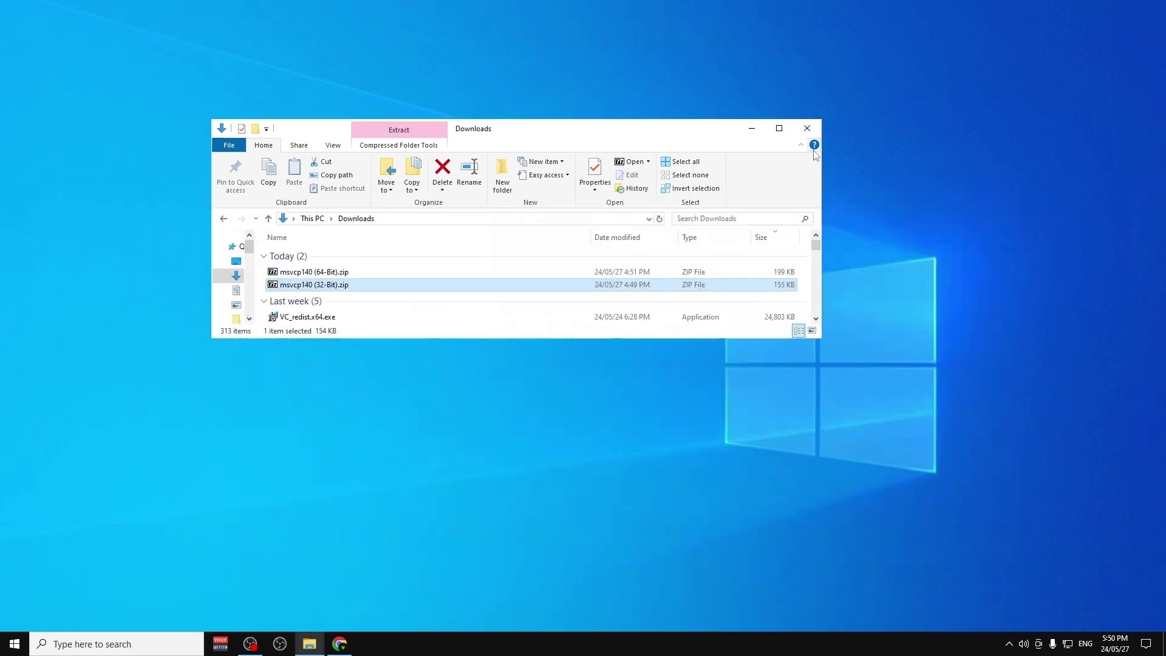
Close the Downloads File Explorer window.
click(806, 128)
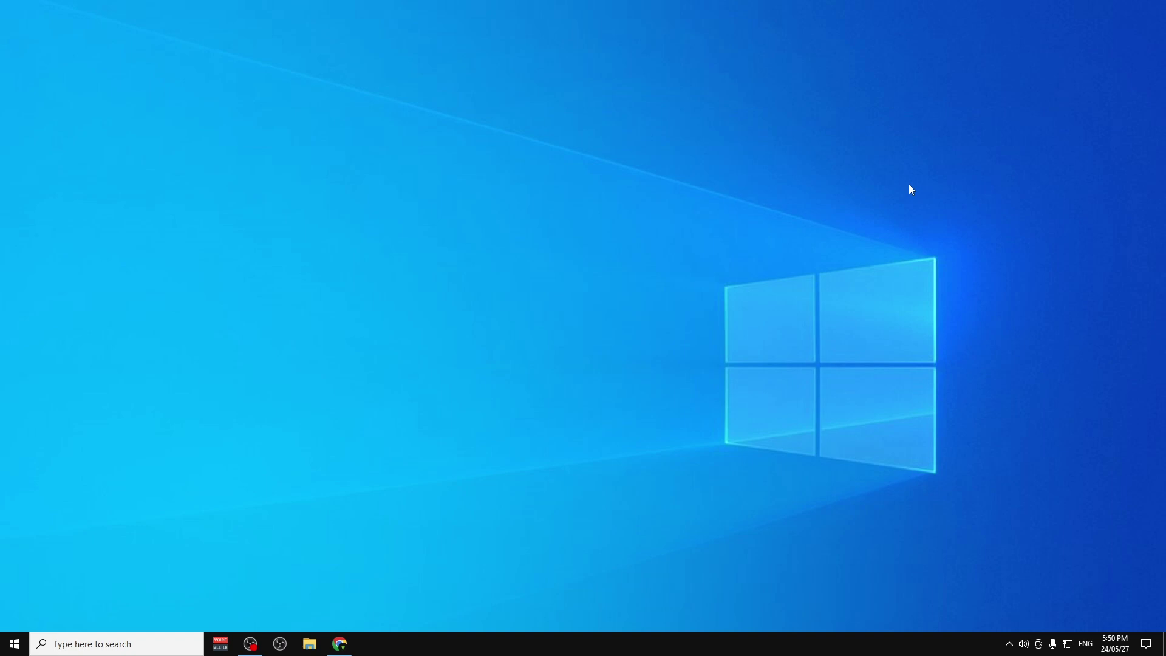
Download vc_redist.x64.exe from the Microsoft Learn latest-version table (14.38.33135.0).
key(alt+Tab)
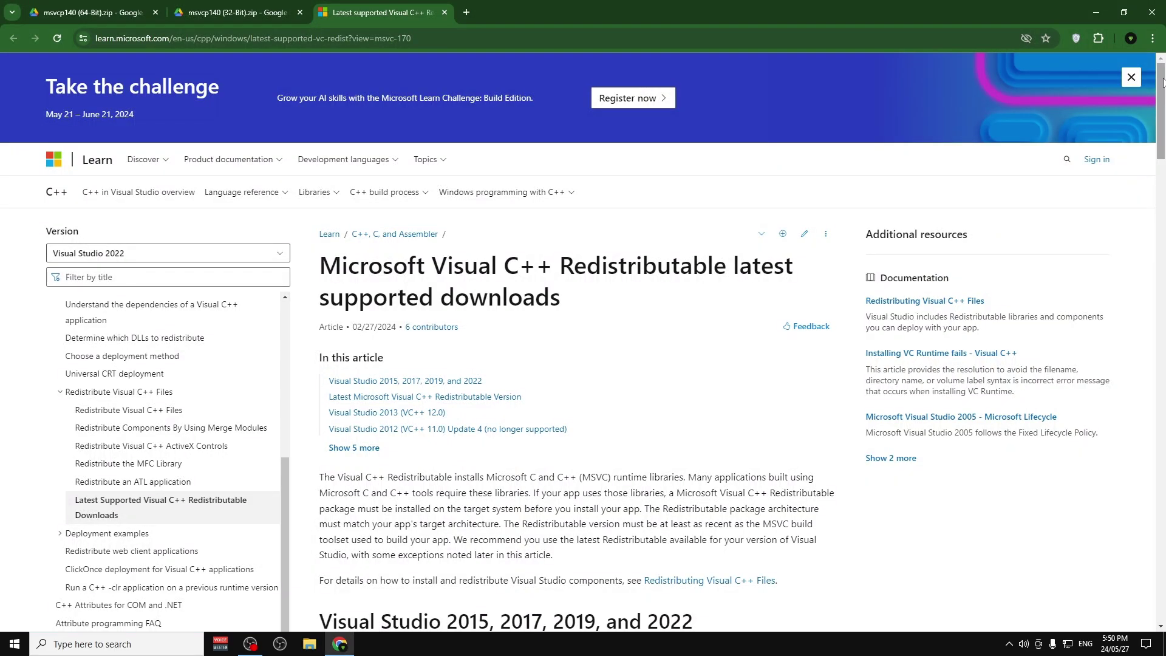
mouse_move(1162, 82)
mouse_down()
mouse_move(1162, 147)
mouse_move(1162, 75)
mouse_up()
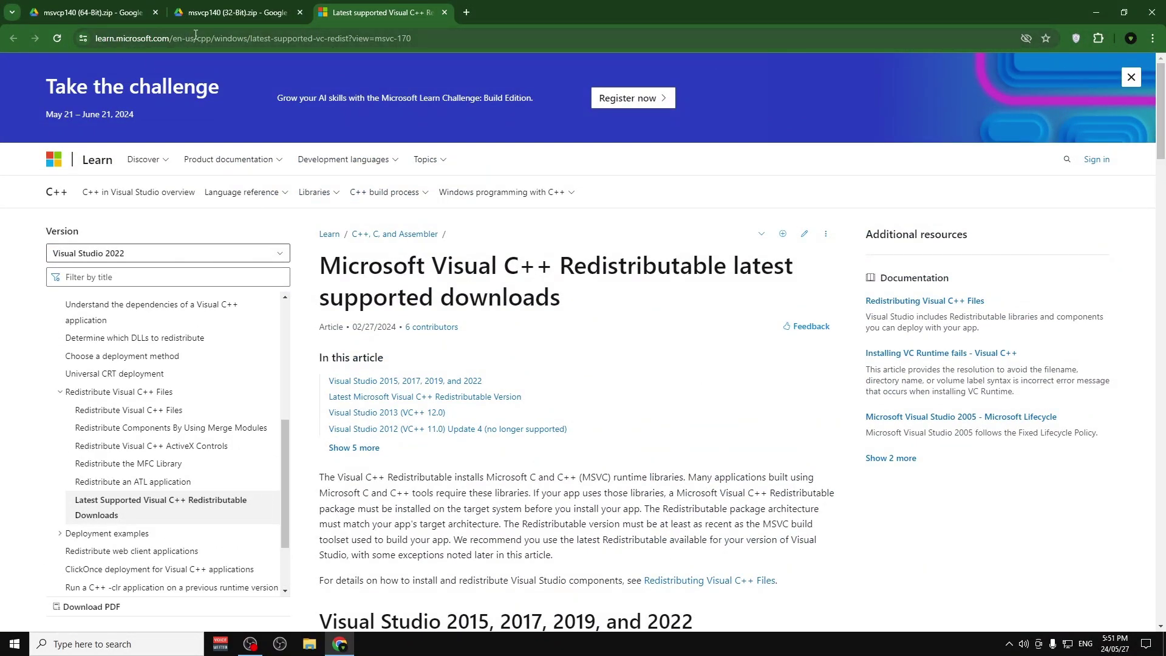
drag(1162, 102, 1163, 213)
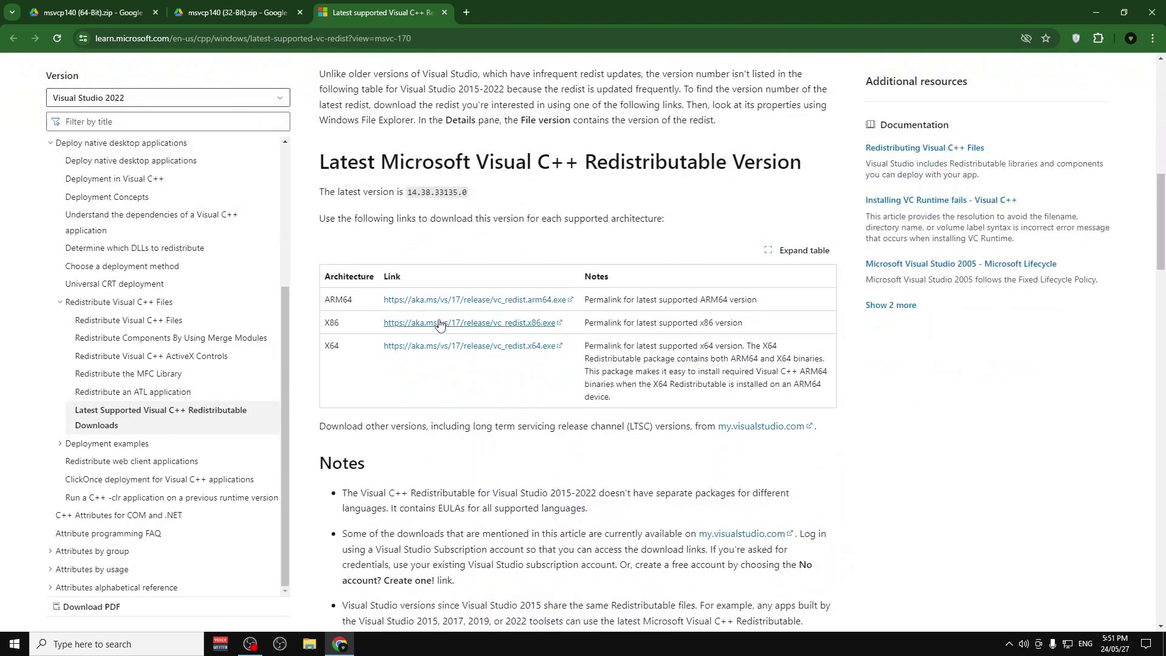
drag(342, 354, 306, 312)
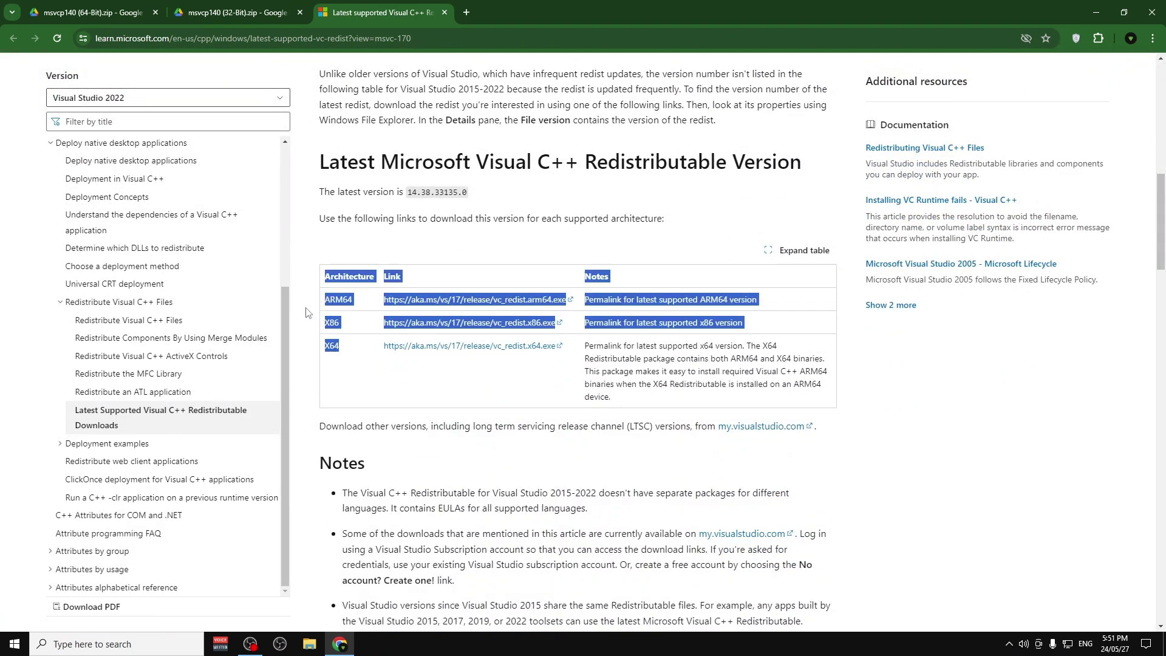
drag(377, 390, 337, 340)
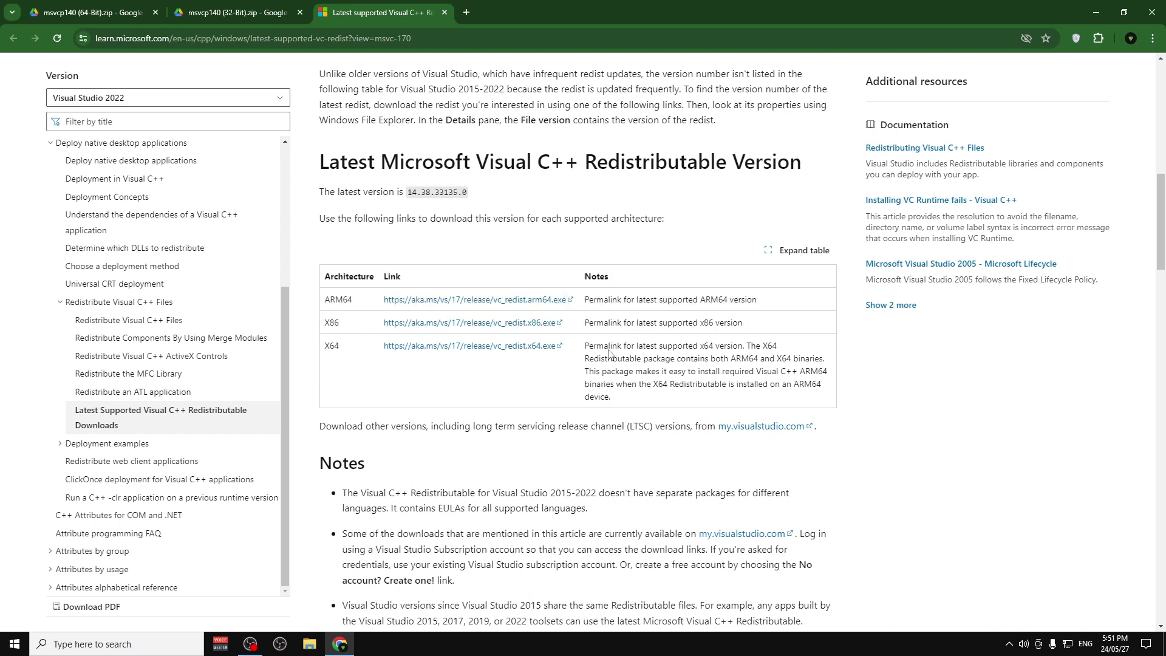
click(400, 348)
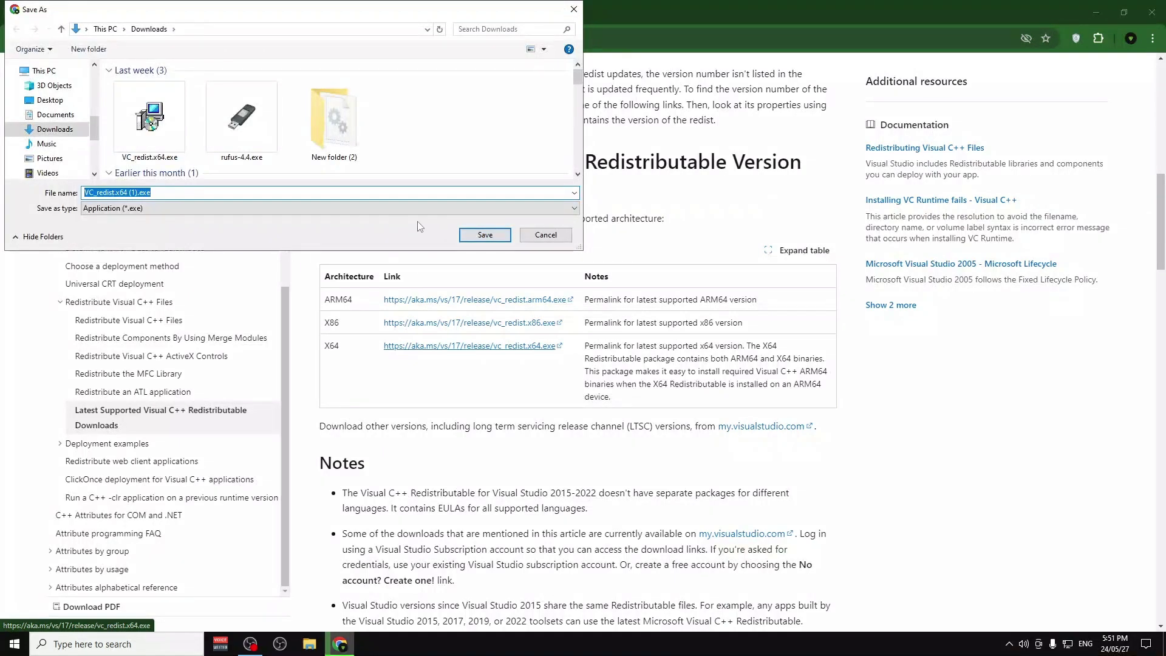
click(545, 235)
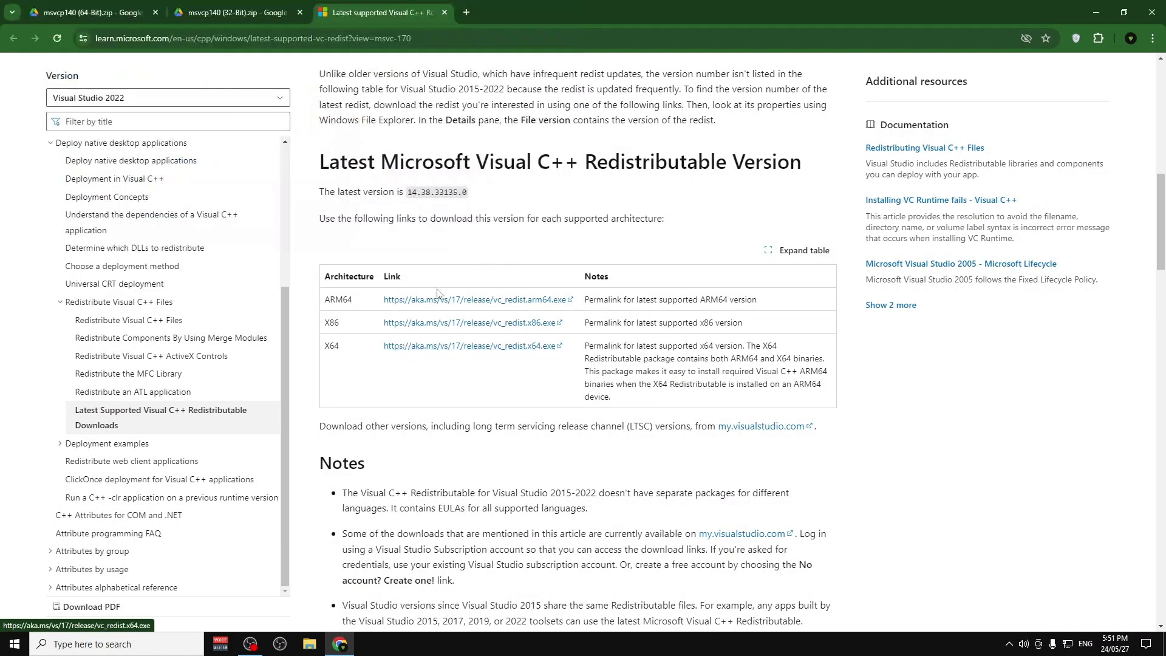